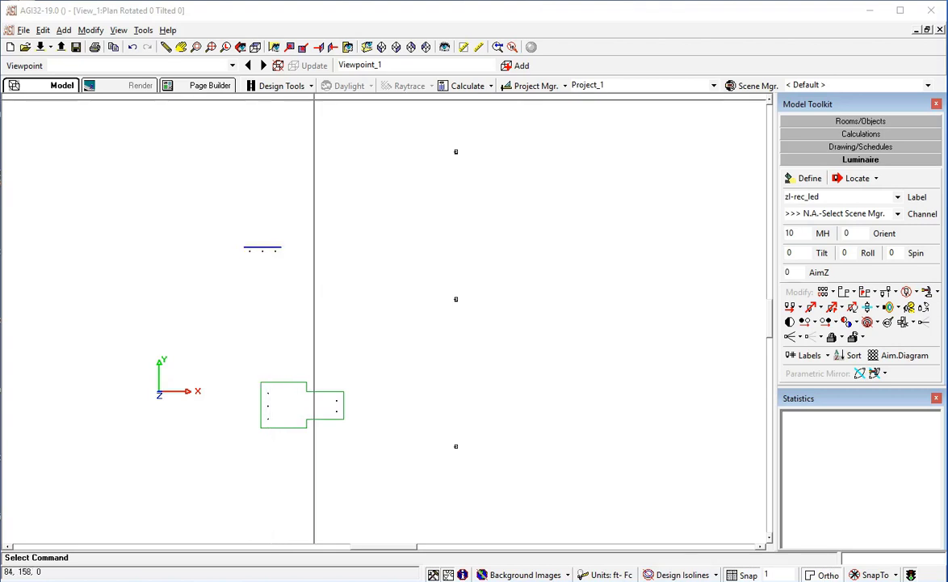
# Start automatic placement of calculation points on the green room in plan view.
pyautogui.click(337, 47)
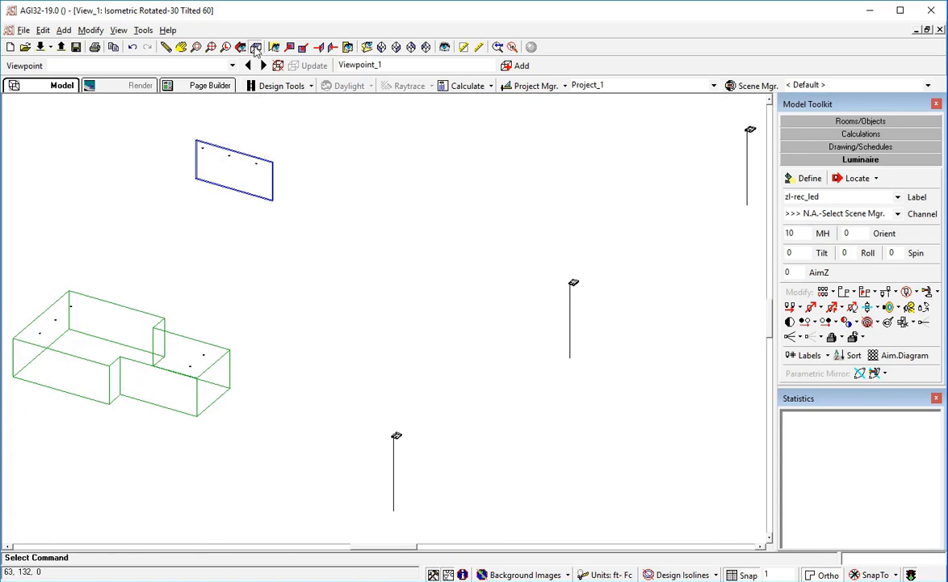
pyautogui.click(256, 47)
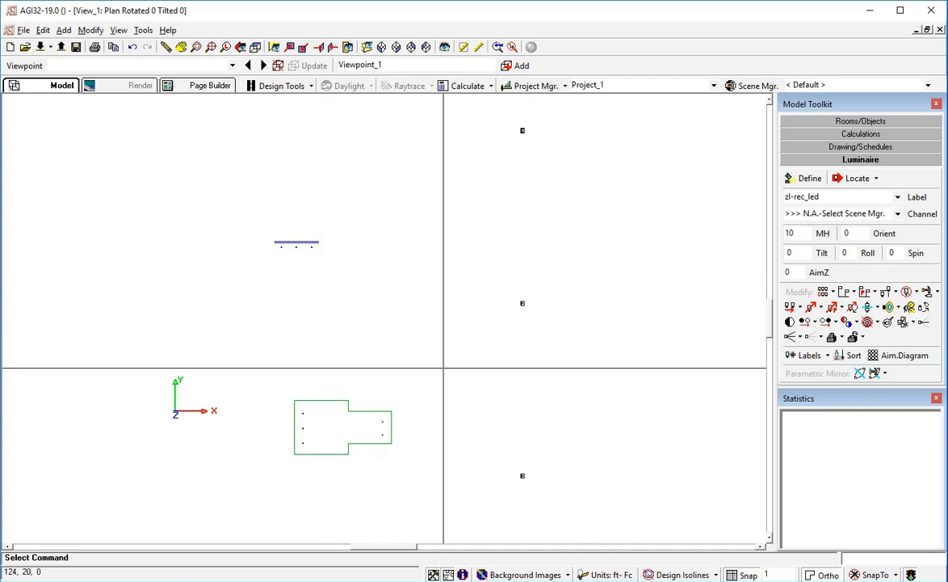
pyautogui.click(861, 134)
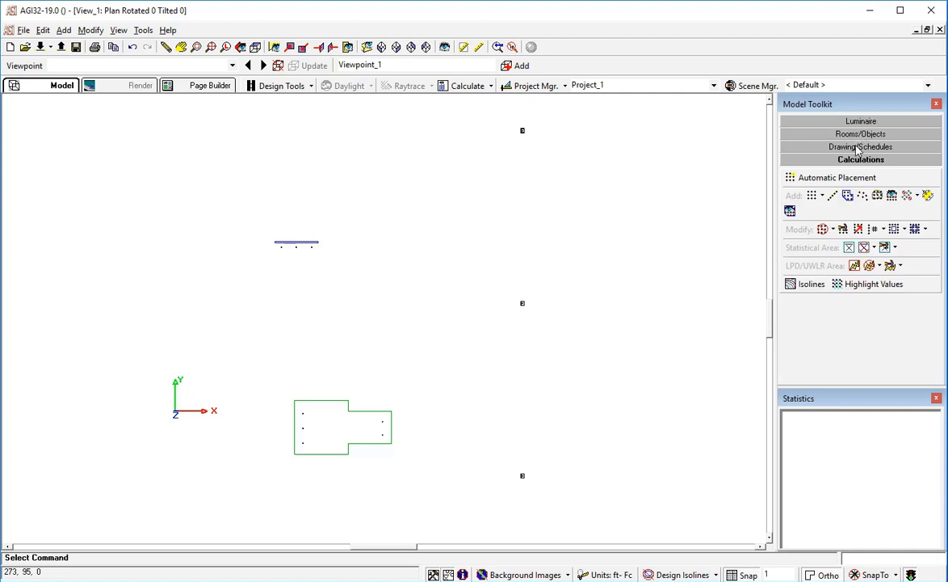
pyautogui.click(826, 178)
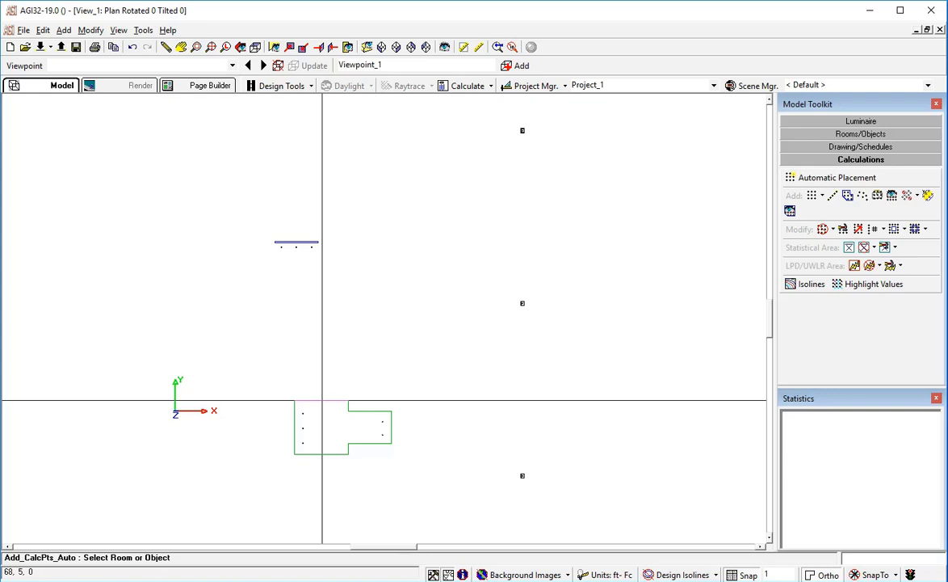
pyautogui.click(323, 400)
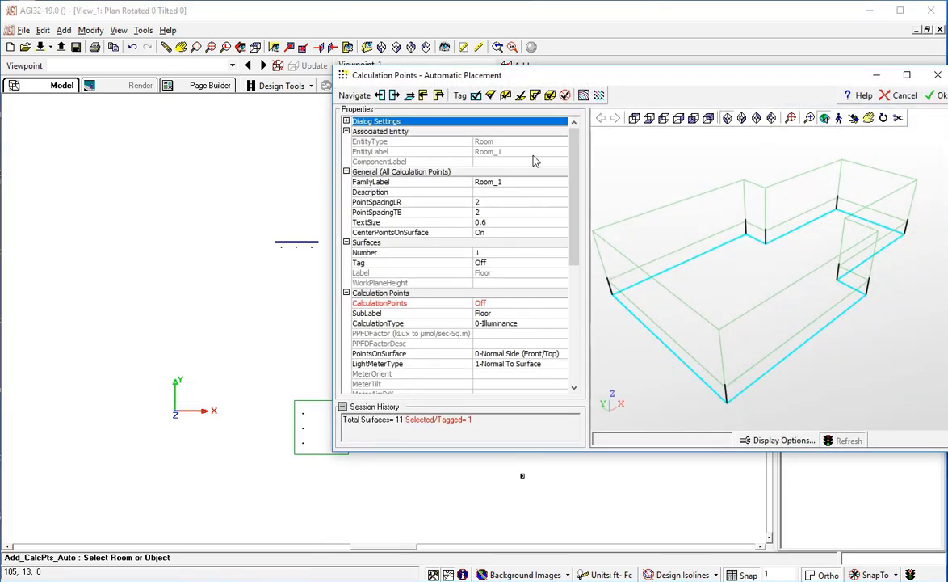
# Place illuminance calculation points on the room's end wall, surface Wall_8, with 2 ft point spacing in both directions.
pyautogui.click(396, 95)
pyautogui.click(395, 95)
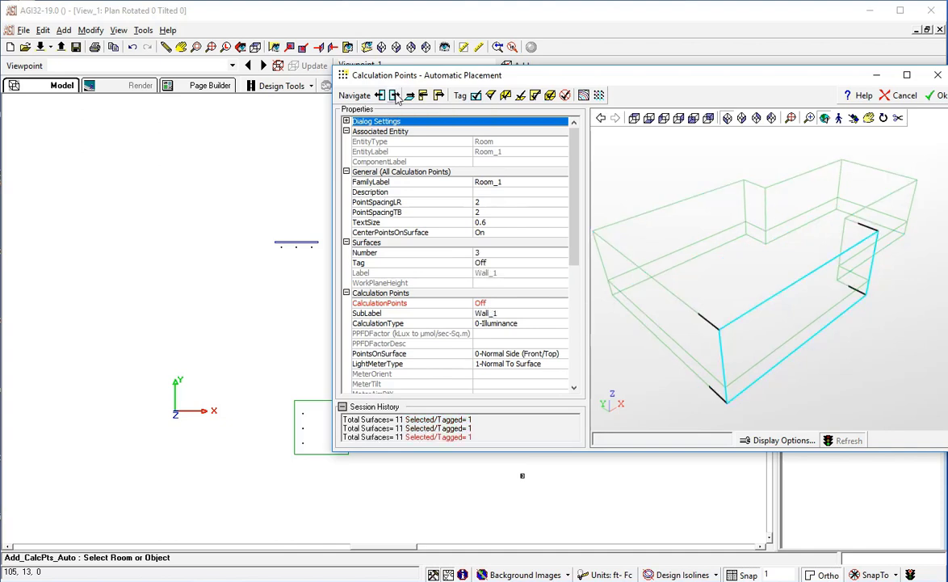
pyautogui.click(395, 95)
pyautogui.click(395, 96)
pyautogui.click(395, 96)
pyautogui.click(395, 96)
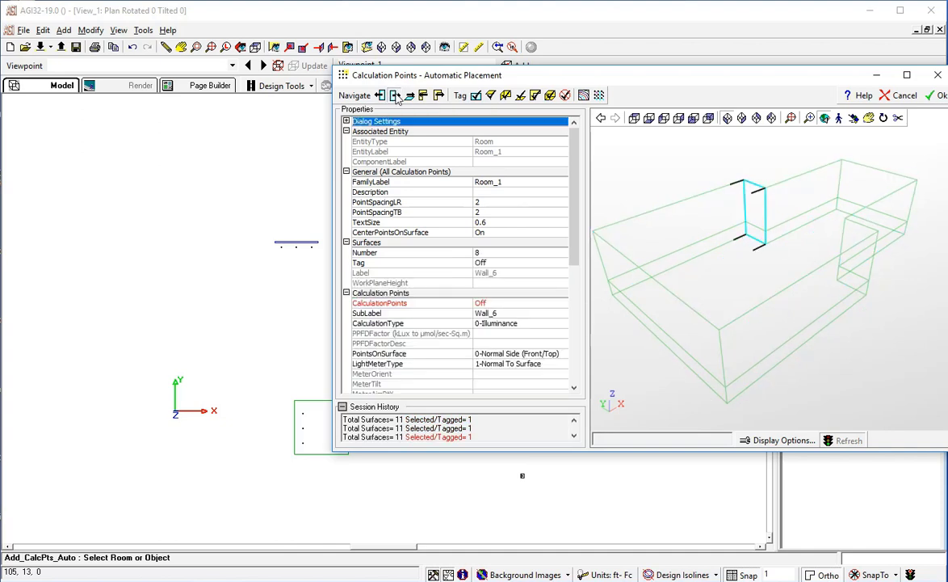
pyautogui.click(395, 95)
pyautogui.click(395, 95)
pyautogui.click(395, 95)
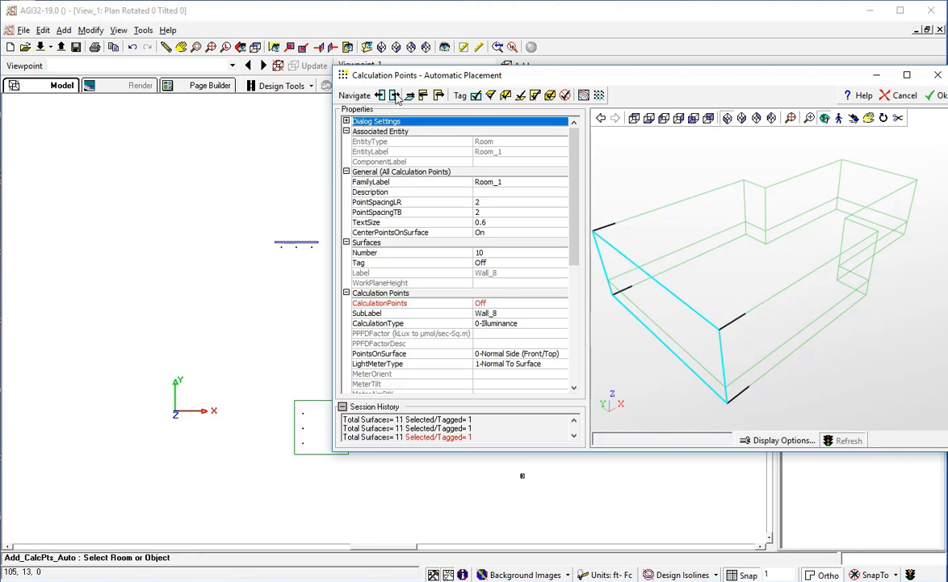
pyautogui.click(484, 204)
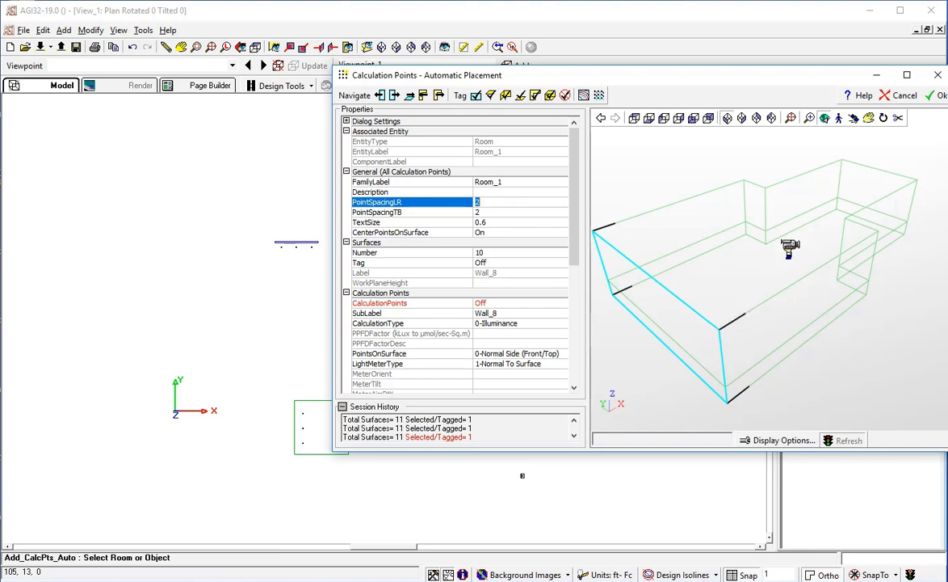
pyautogui.click(939, 96)
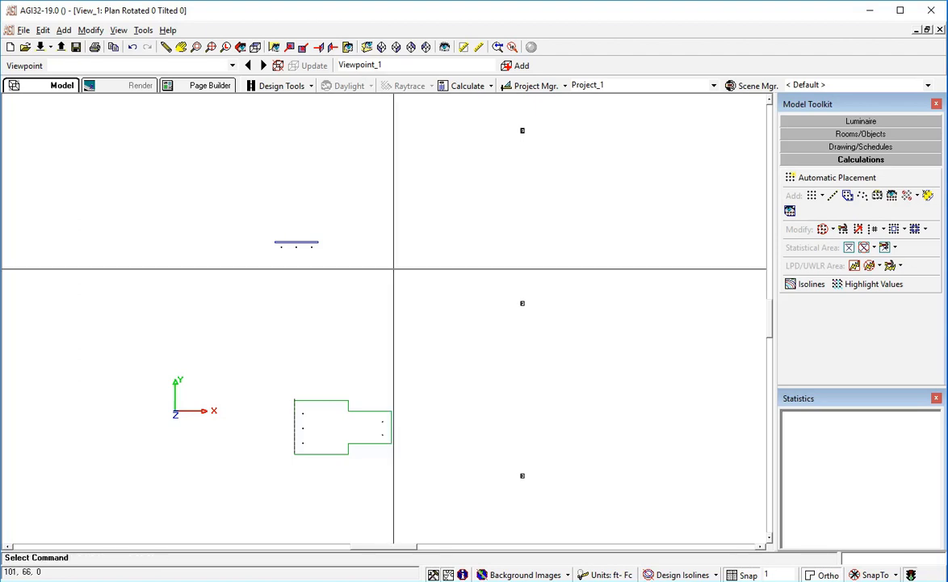
# Inspect the calculation points on the room's end wall in isometric view, and return to plan view.
pyautogui.click(368, 47)
pyautogui.scroll(3, 36, 324)
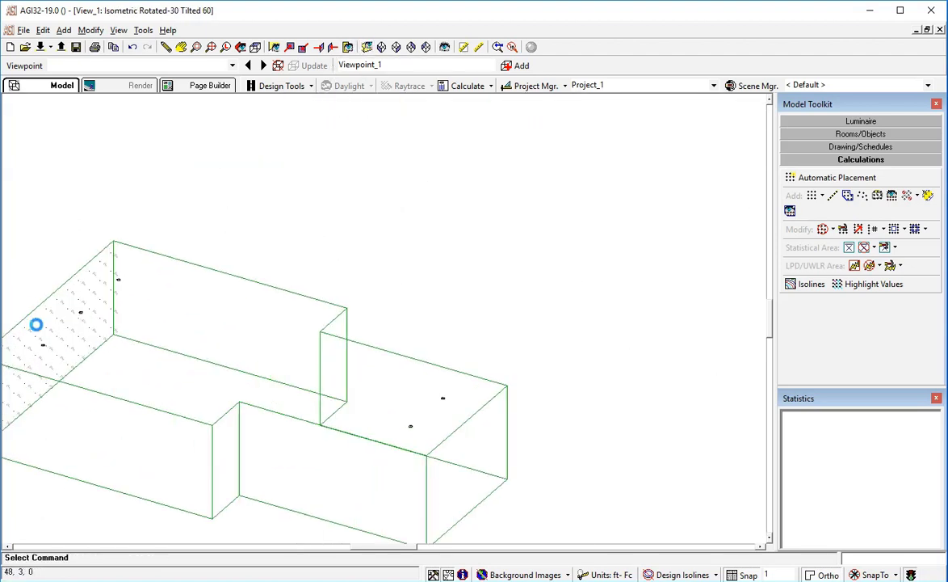
pyautogui.scroll(2, 36, 324)
pyautogui.moveTo(57, 328); pyautogui.dragTo(231, 270, button='middle')
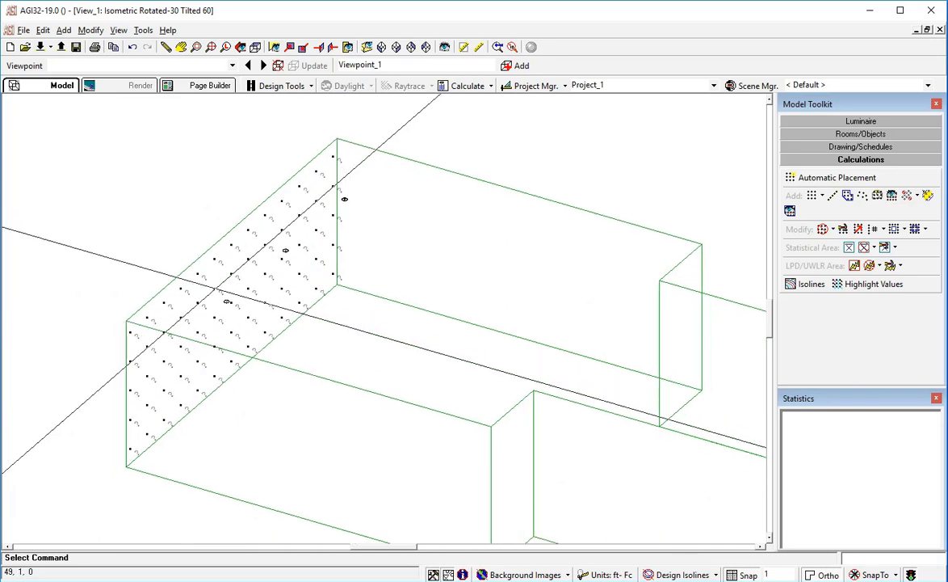
pyautogui.scroll(-1, 220, 288)
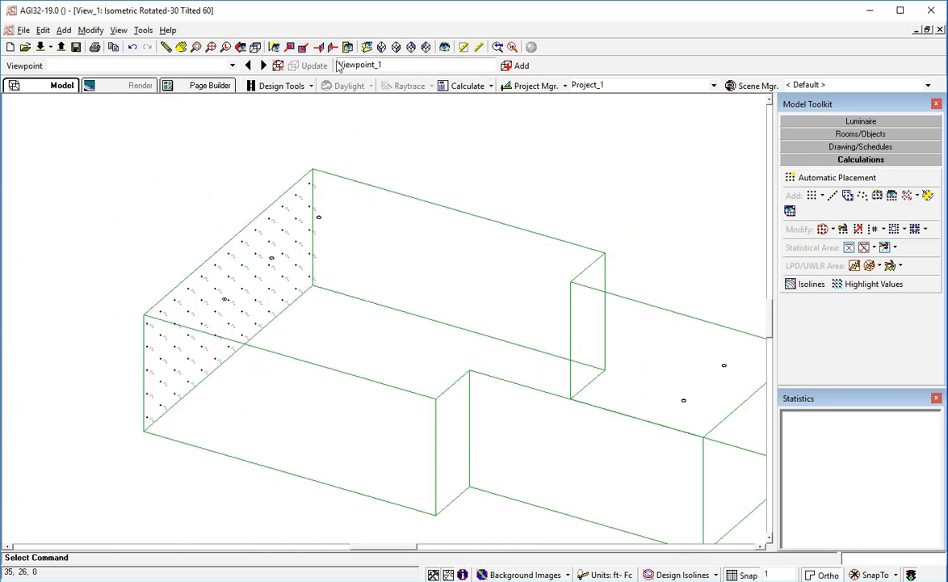
pyautogui.click(240, 47)
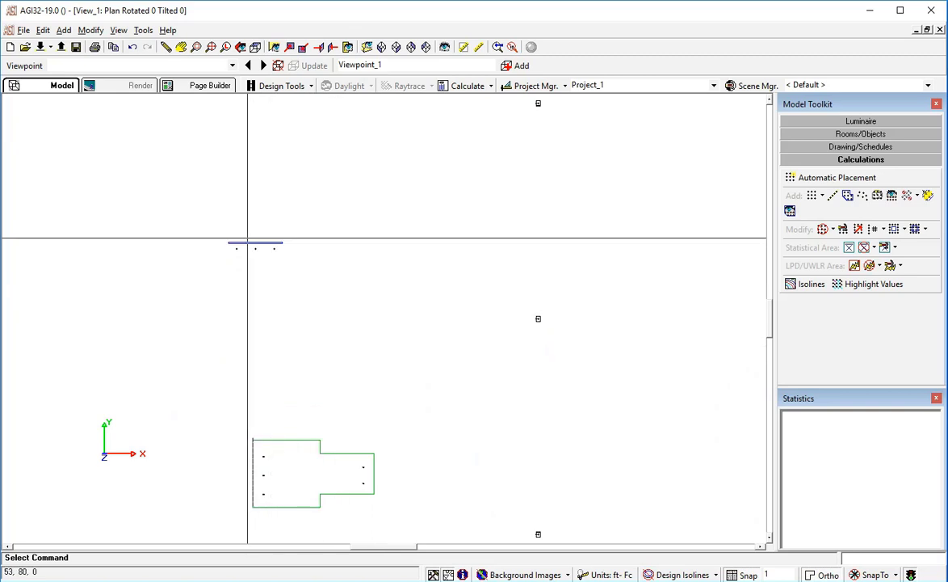
# Automatically place calculation points on surface Side_3 of the blue wall object, setting the point spacing to 2 ft in both directions.
pyautogui.scroll(2, 248, 240)
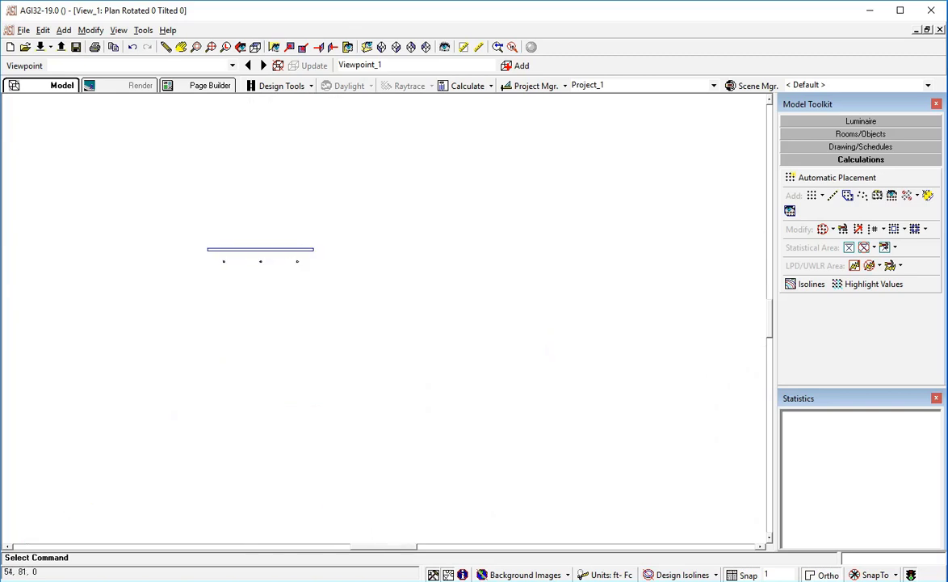
pyautogui.click(814, 180)
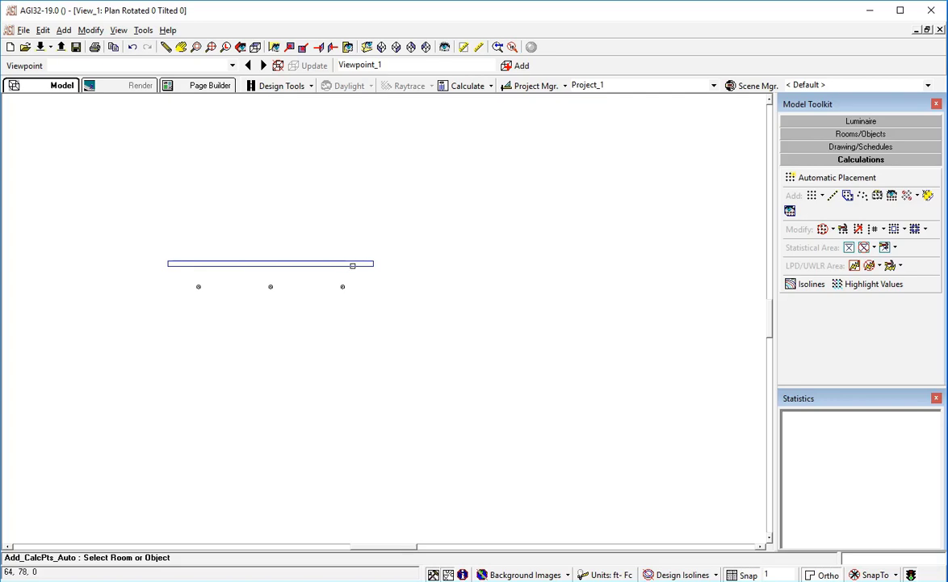
pyautogui.click(352, 264)
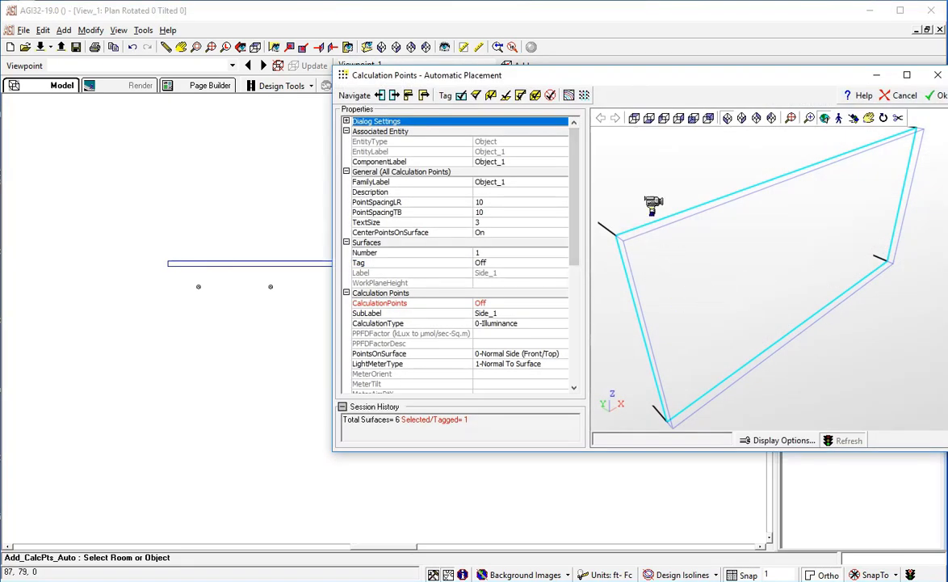
pyautogui.click(395, 95)
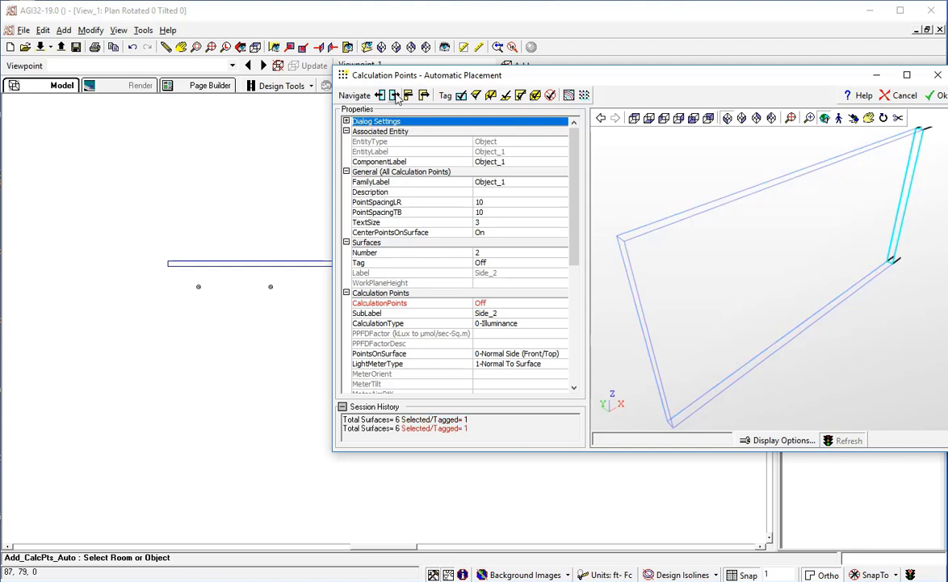
pyautogui.click(395, 95)
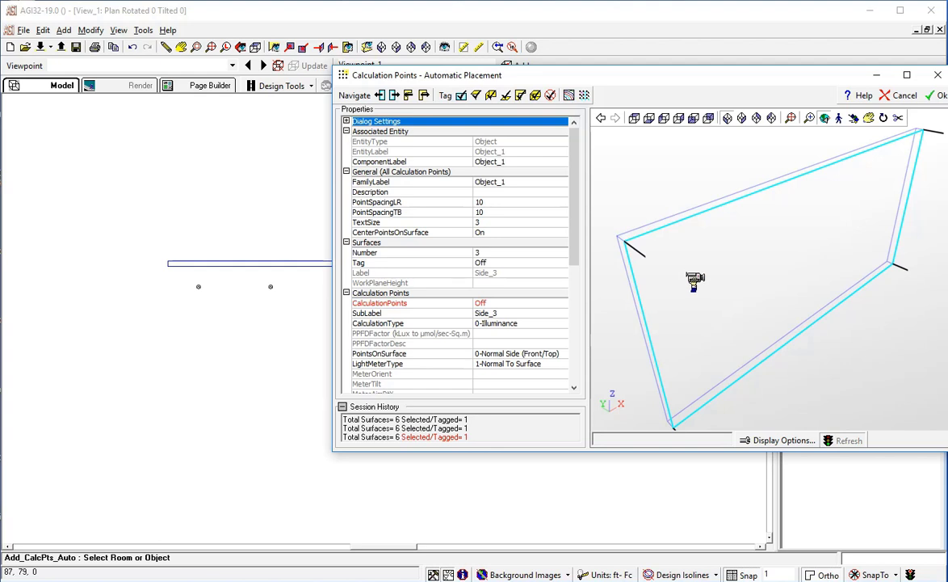
pyautogui.click(488, 202)
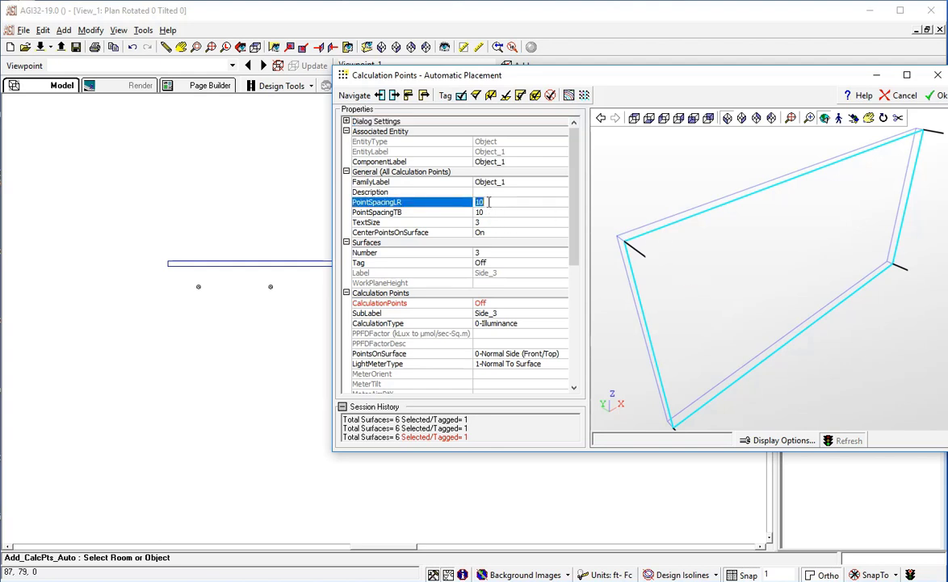
pyautogui.press('Return')
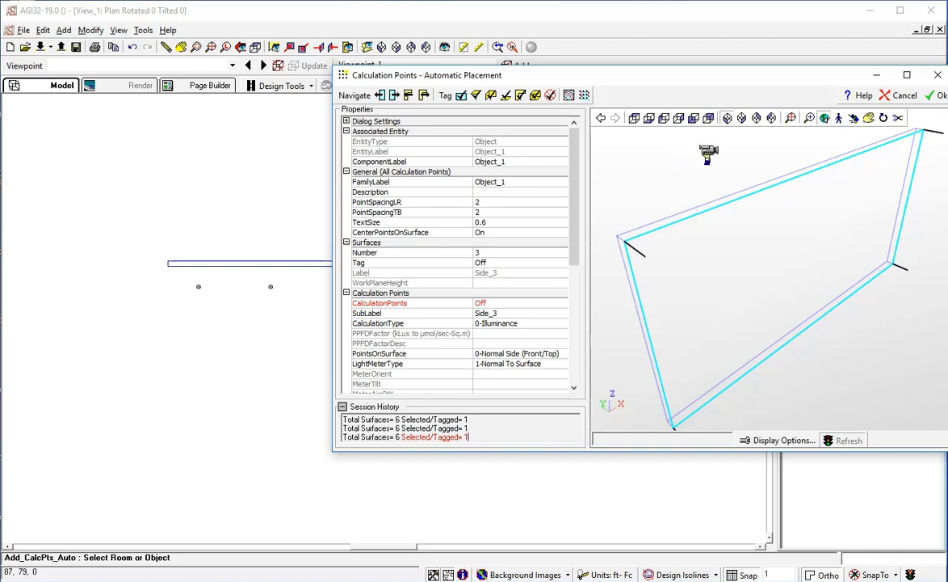
pyautogui.click(939, 97)
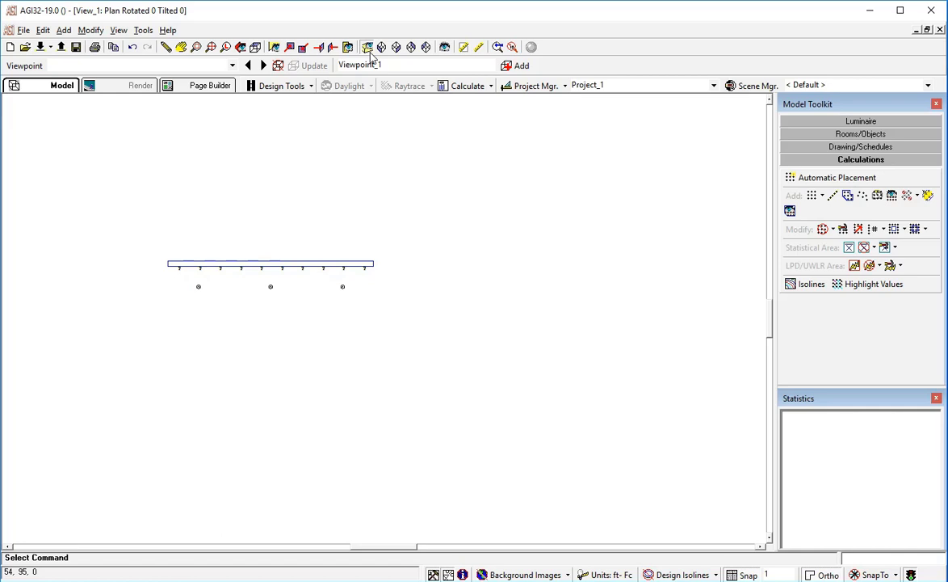
# Inspect the calculation points on the blue object's face in isometric view, and return to plan view.
pyautogui.click(333, 47)
pyautogui.scroll(3, 234, 145)
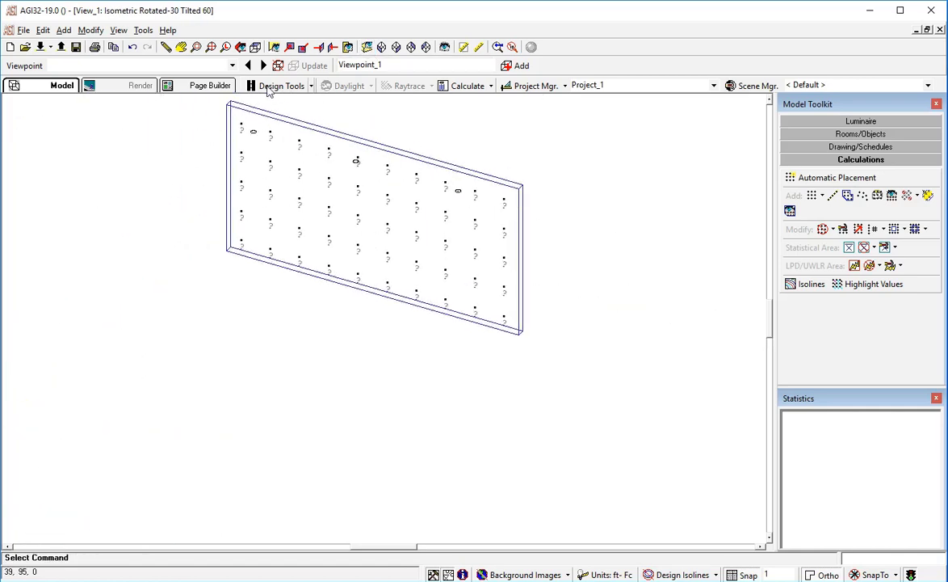
pyautogui.click(255, 47)
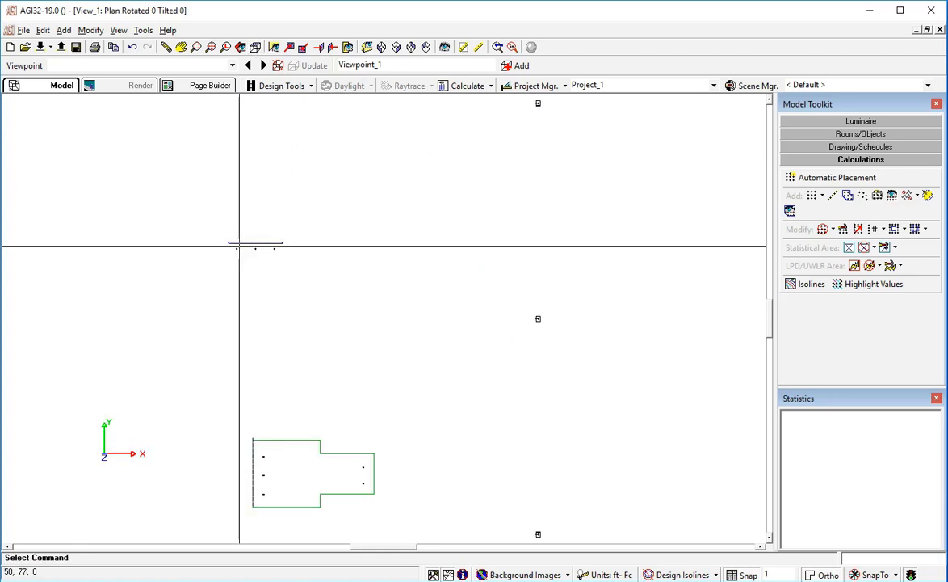
# Create a north elevation view at point 162, 90, between the upper two pole luminaires.
pyautogui.moveTo(239, 310); pyautogui.dragTo(201, 302, button='middle')
pyautogui.scroll(-1, 176, 225)
pyautogui.scroll(-2, 169, 220)
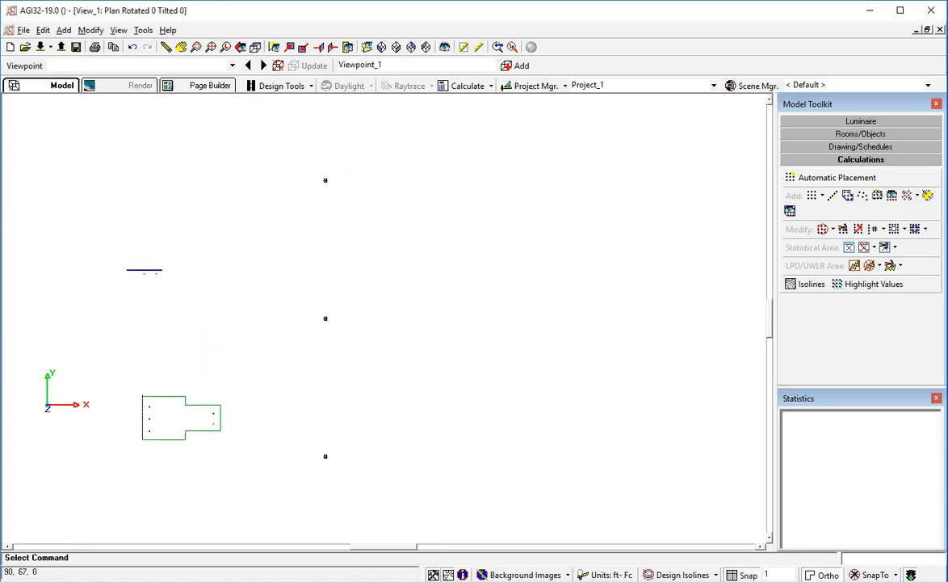
pyautogui.click(291, 48)
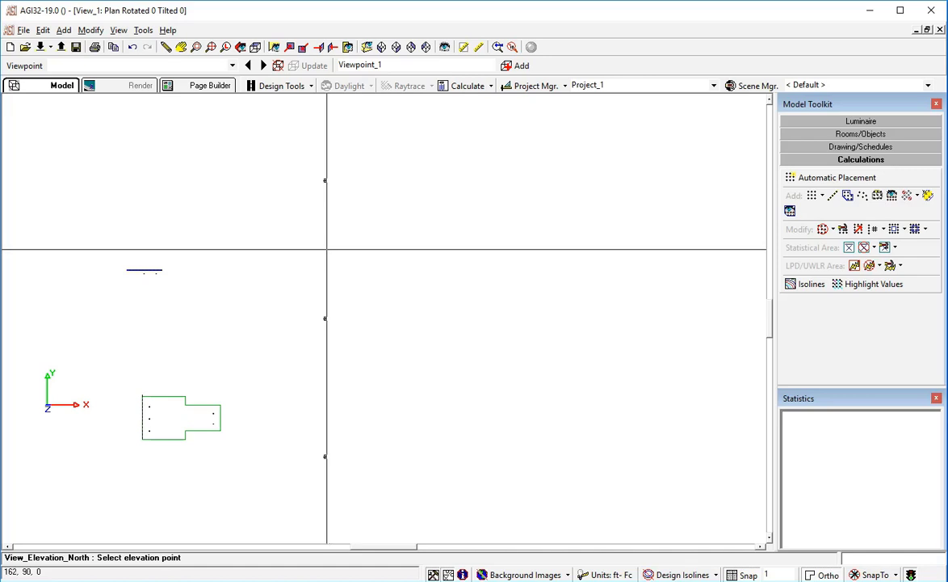
pyautogui.click(327, 250)
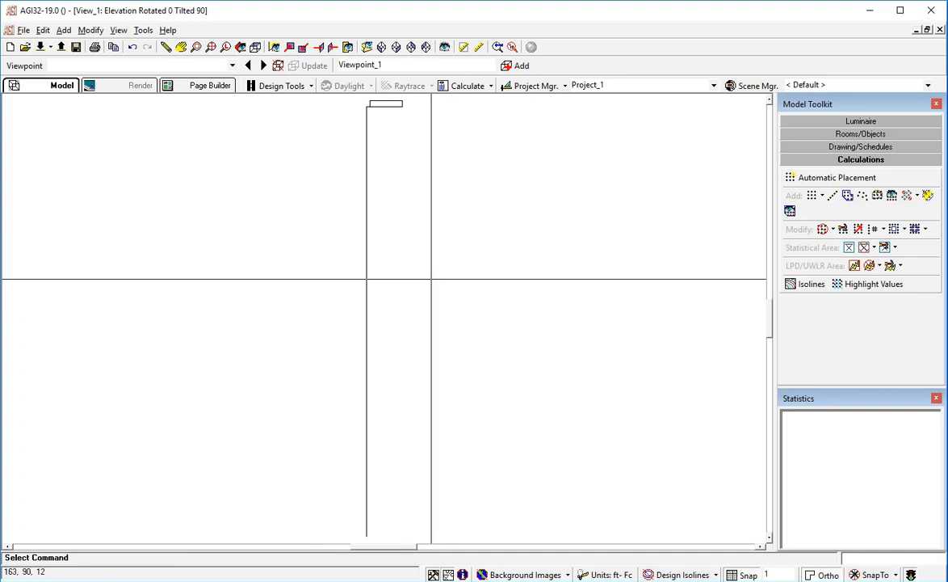
pyautogui.scroll(-1, 395, 301)
pyautogui.moveTo(396, 300); pyautogui.dragTo(159, 315, button='middle')
pyautogui.scroll(-1, 296, 313)
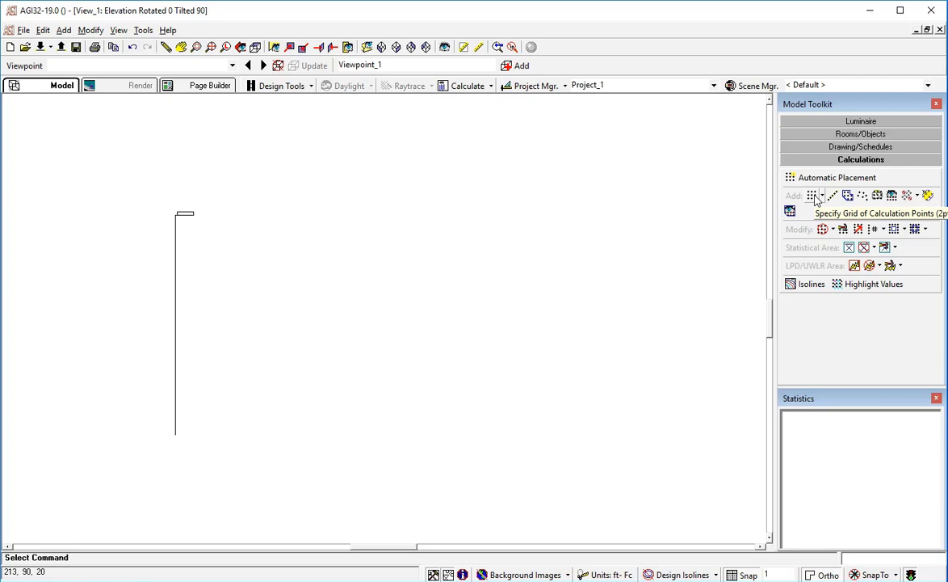
# Configure a two-point calculation grid with 2 ft by 2 ft spacing, the light meter normal to the grid, and meter indicators shown.
pyautogui.click(812, 196)
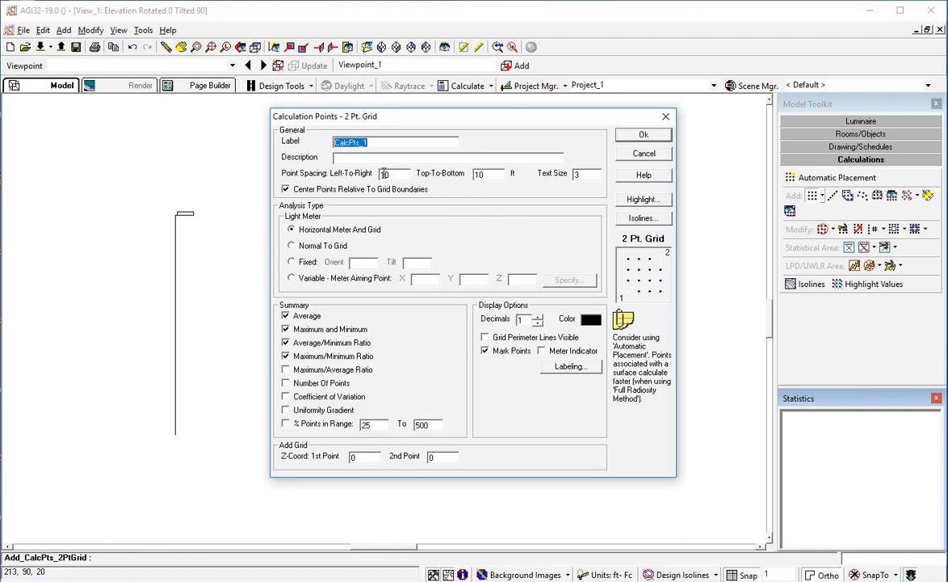
pyautogui.moveTo(384, 175); pyautogui.dragTo(399, 176)
pyautogui.write('2')
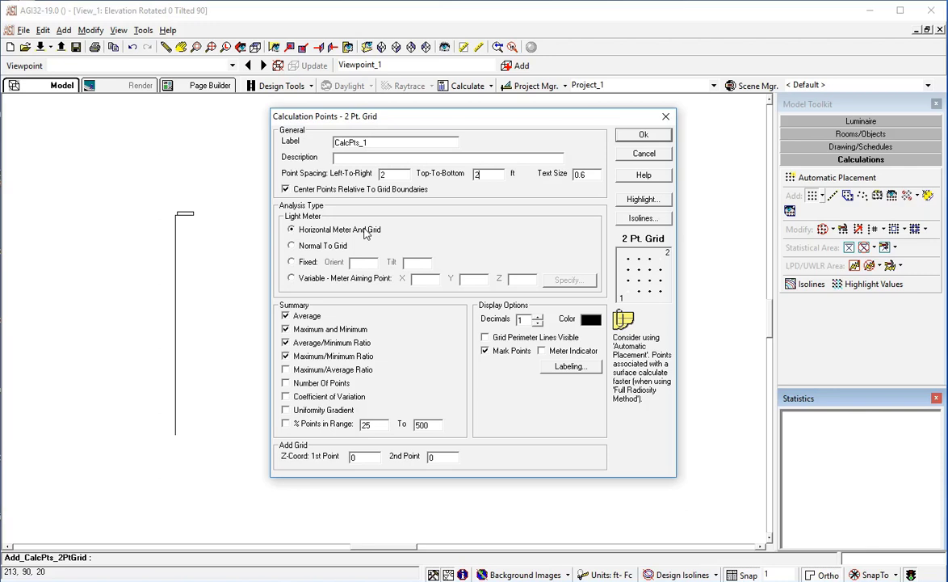
pyautogui.click(293, 248)
pyautogui.click(547, 356)
pyautogui.click(634, 136)
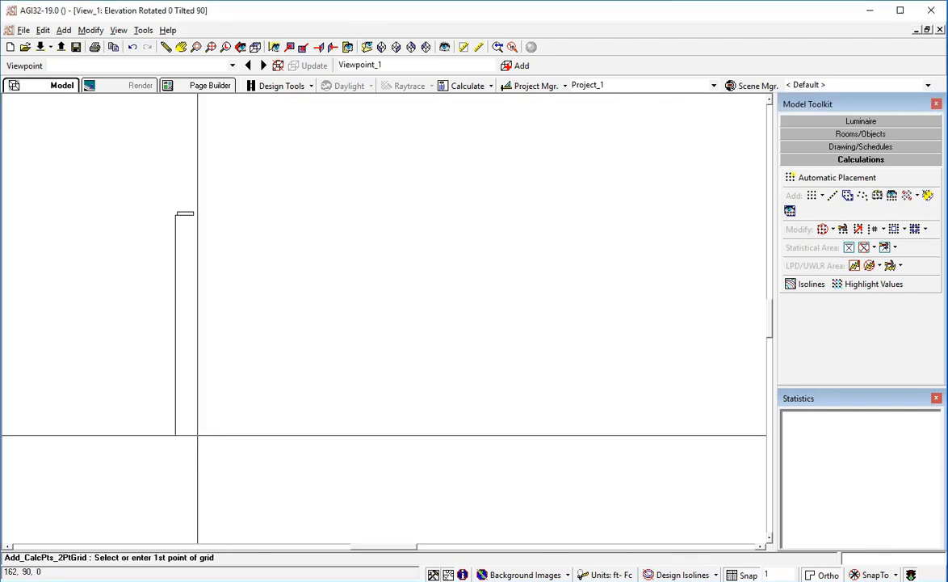
# Draw the vertical calculation grid beside the pole, about 41 ft wide and 20 ft high from ground level, and view it in isometric.
pyautogui.click(187, 434)
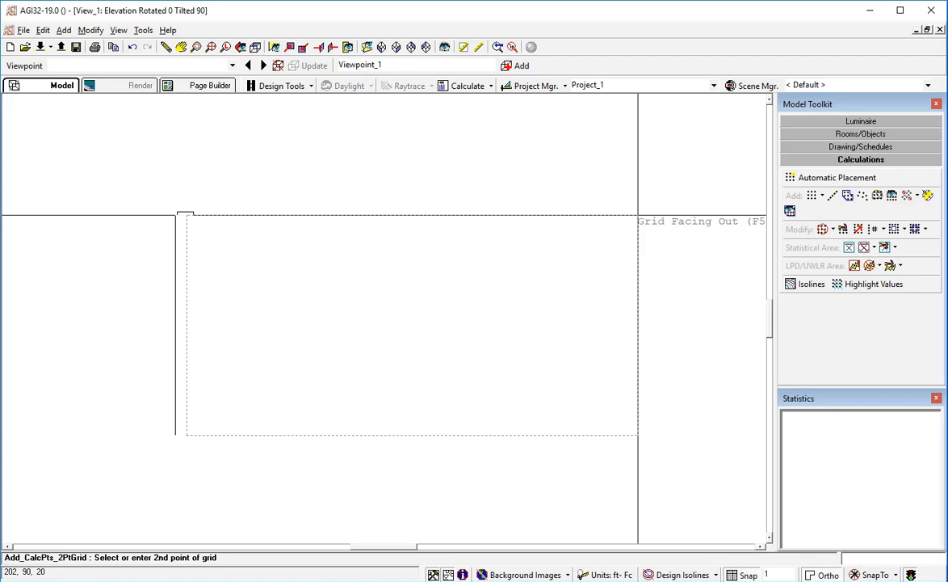
pyautogui.click(638, 215)
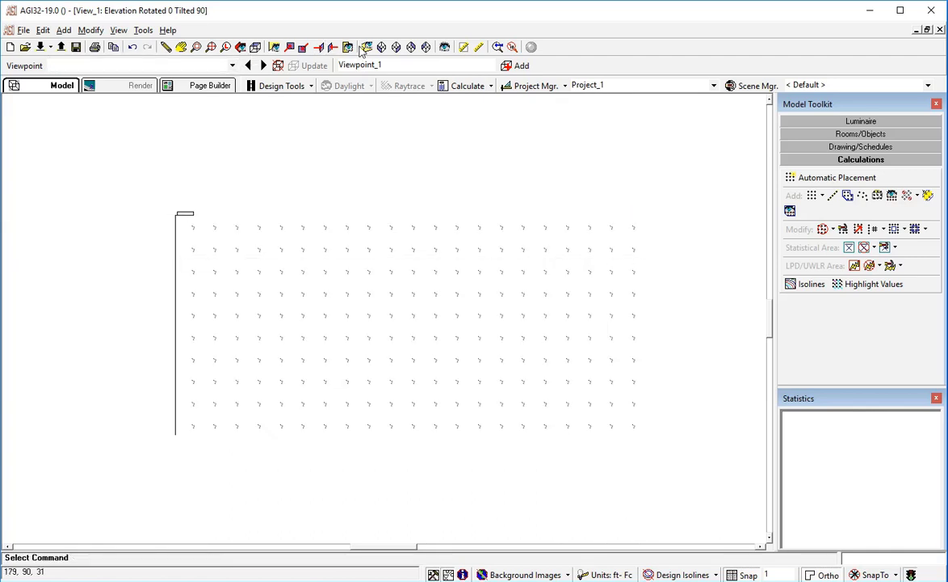
pyautogui.click(334, 47)
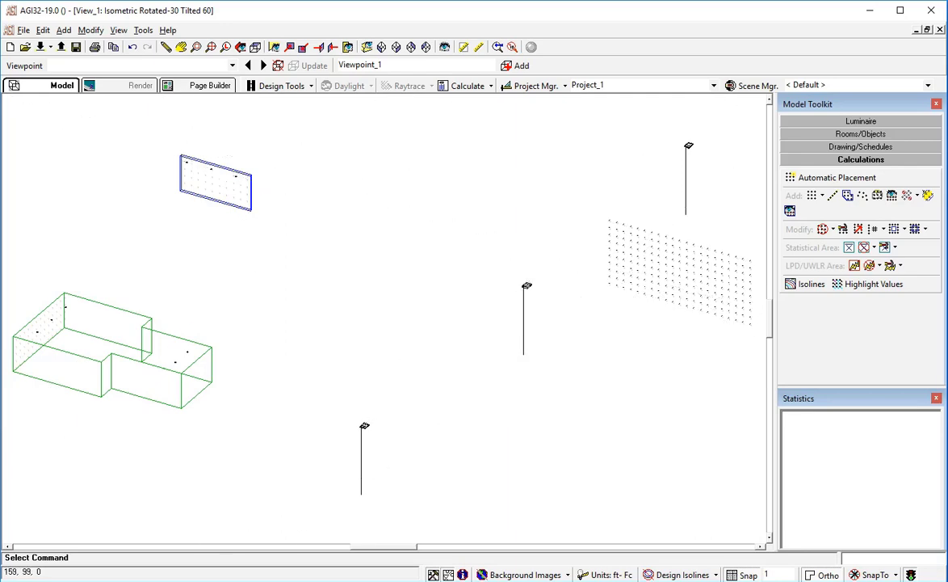
pyautogui.moveTo(501, 242); pyautogui.dragTo(485, 226, button='middle')
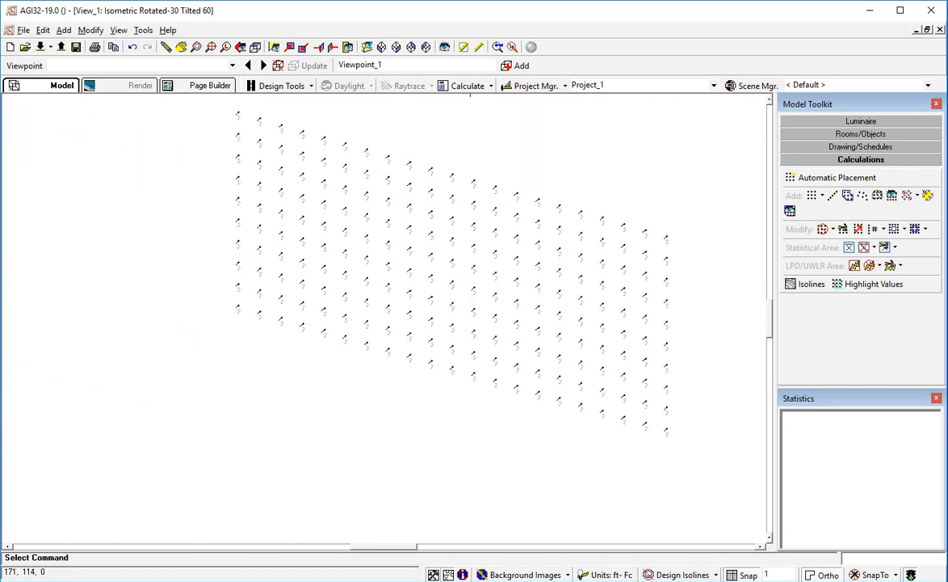
# Examine the free-standing vertical grid and its meter directions near the pole luminaires in isometric, and return to plan view.
pyautogui.scroll(2, 580, 239)
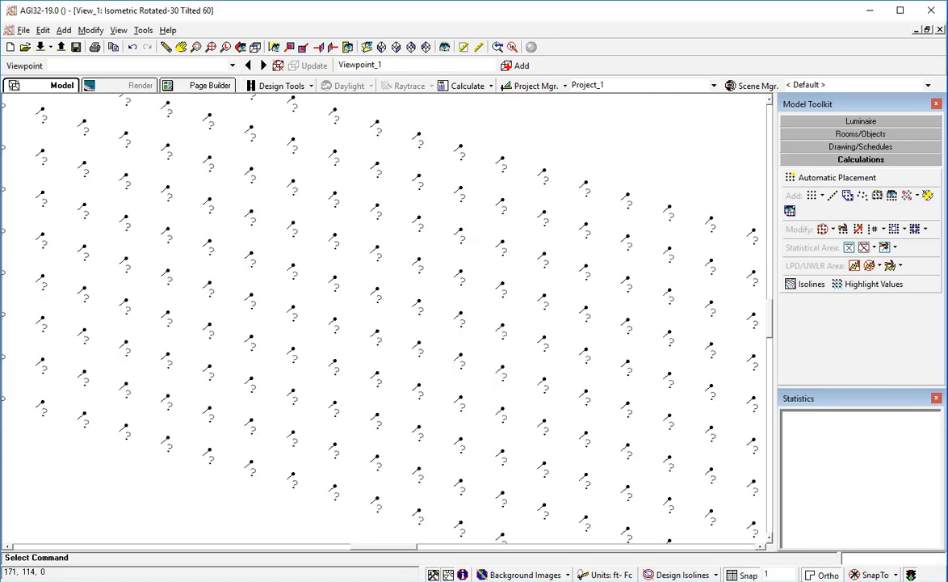
pyautogui.scroll(-4, 487, 215)
pyautogui.scroll(4, 488, 215)
pyautogui.scroll(-2, 402, 265)
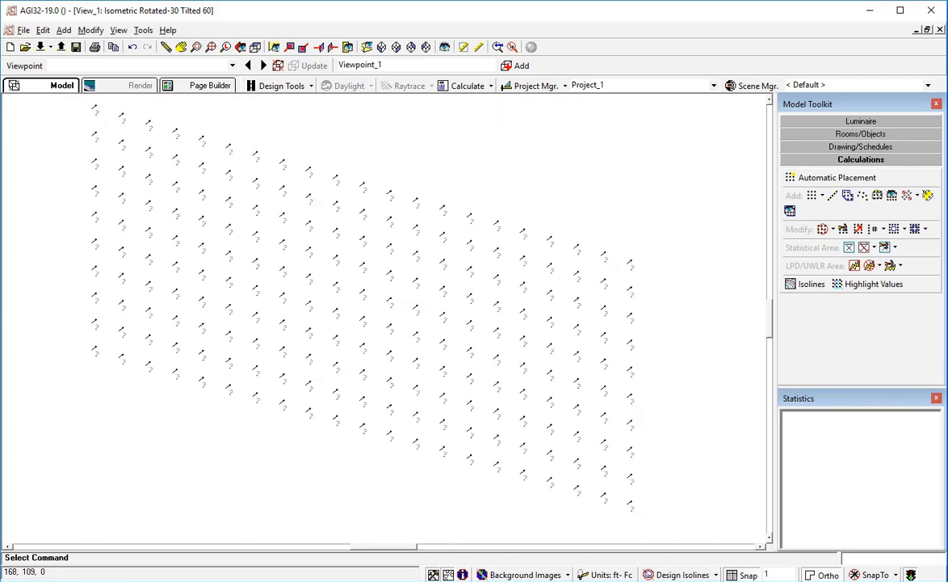
pyautogui.scroll(-4, 315, 278)
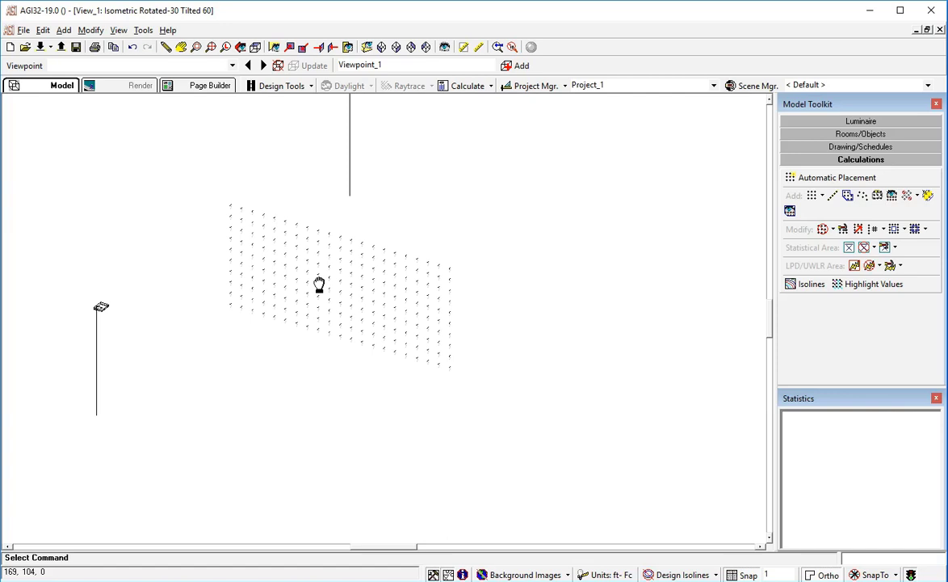
pyautogui.moveTo(319, 284); pyautogui.dragTo(475, 307, button='middle')
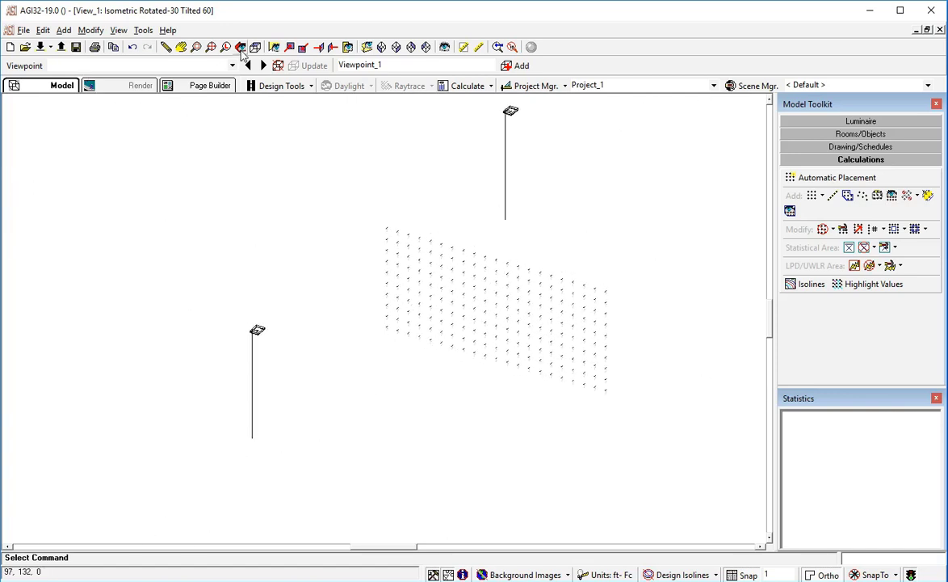
pyautogui.click(240, 47)
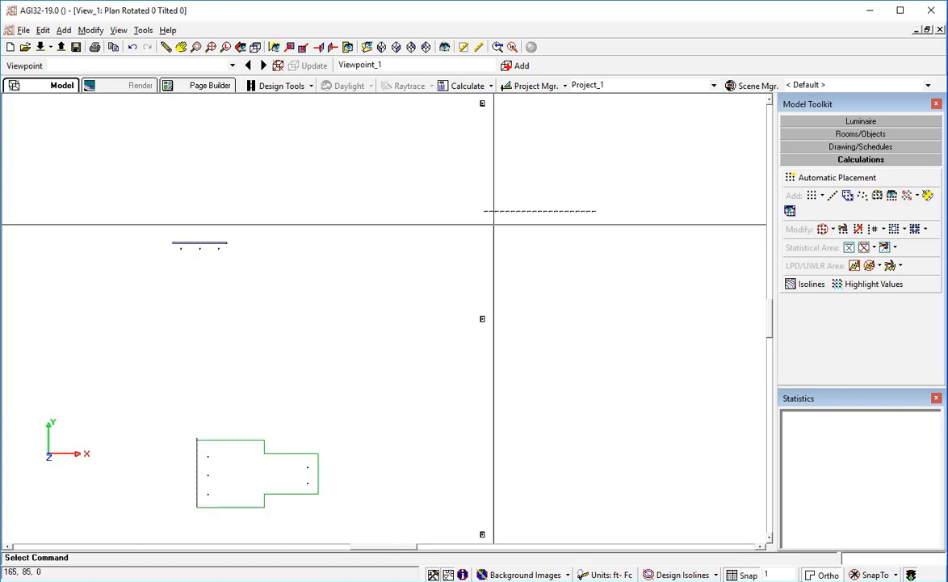
pyautogui.scroll(-2, 493, 224)
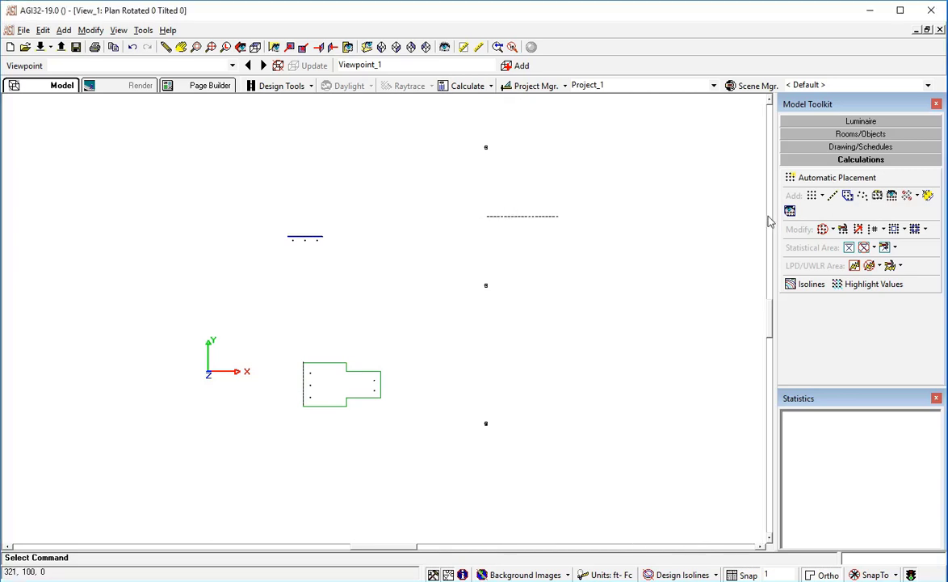
# Start a new two-point calculation grid with 5 ft by 5 ft point spacing and a fixed light meter.
pyautogui.click(813, 198)
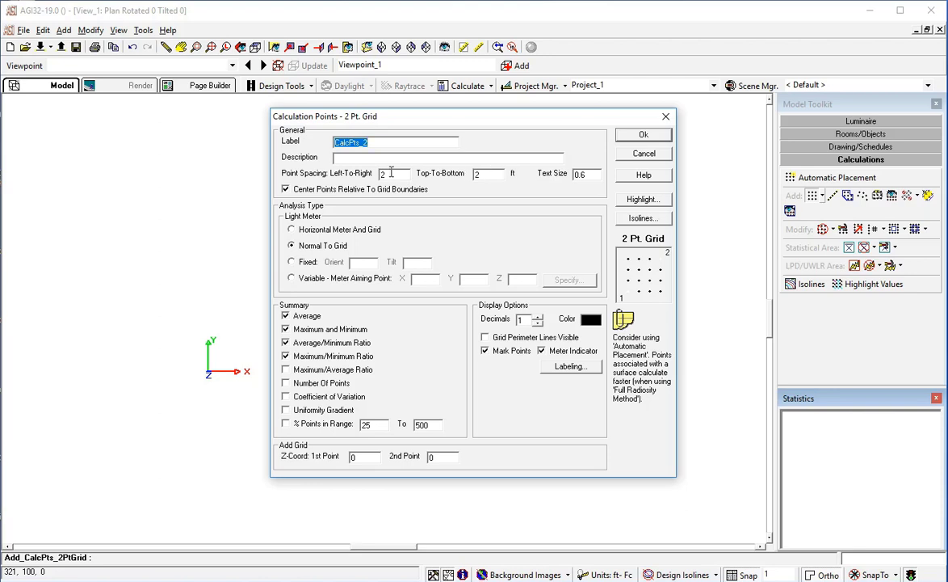
pyautogui.doubleClick(396, 174)
pyautogui.write('5')
pyautogui.press('Tab')
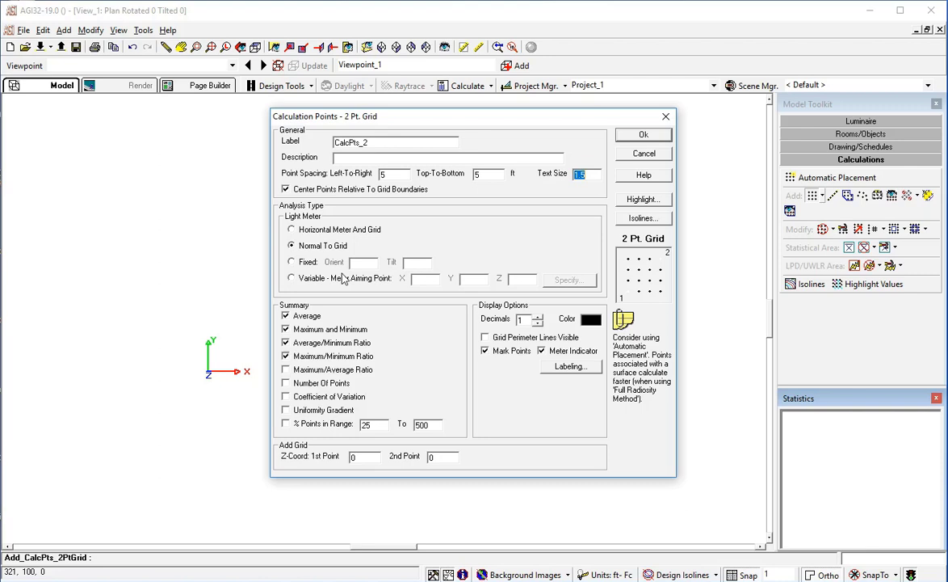
pyautogui.click(306, 263)
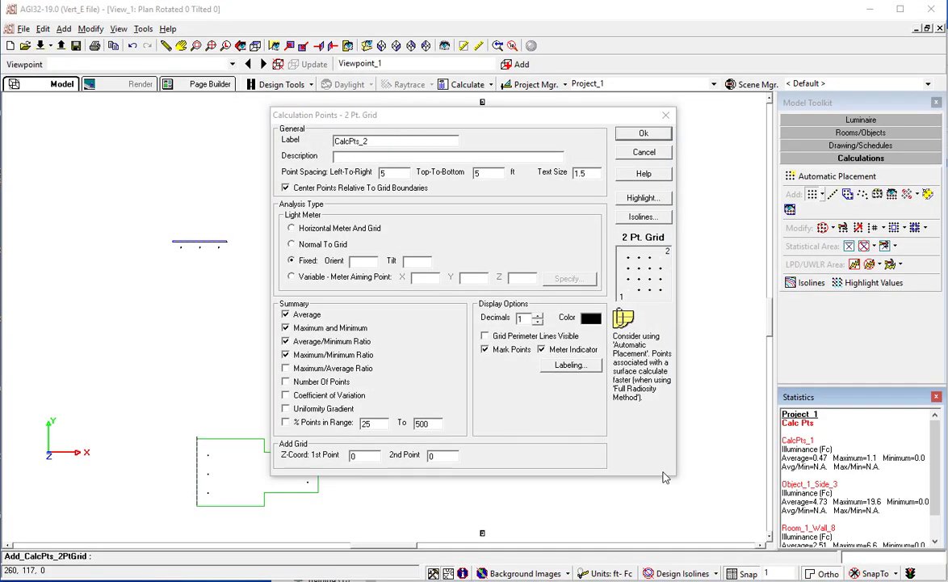
# Search the help for "light meter" and read the Light Meter topic's orient and tilt angles for common meter aimings.
pyautogui.click(644, 173)
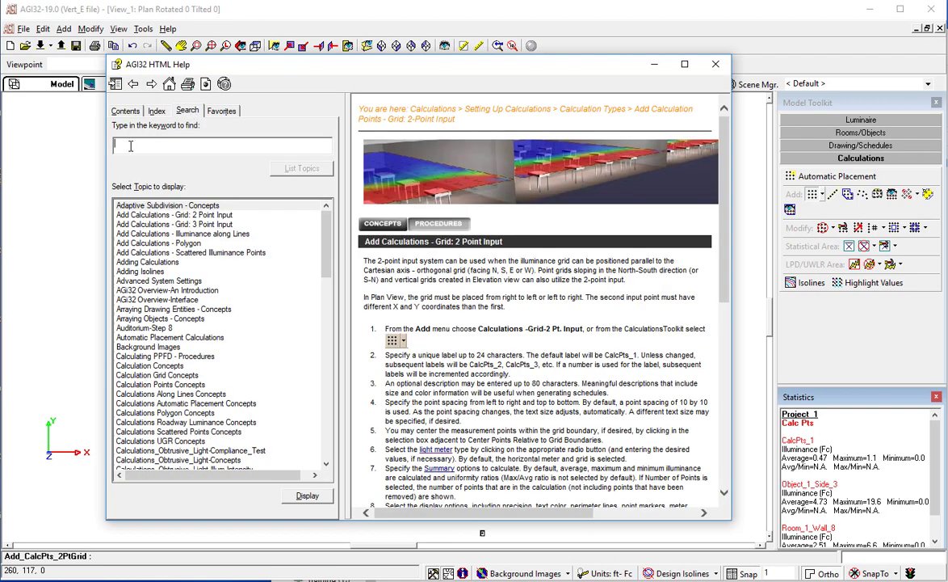
pyautogui.write('light meter')
pyautogui.press('Return')
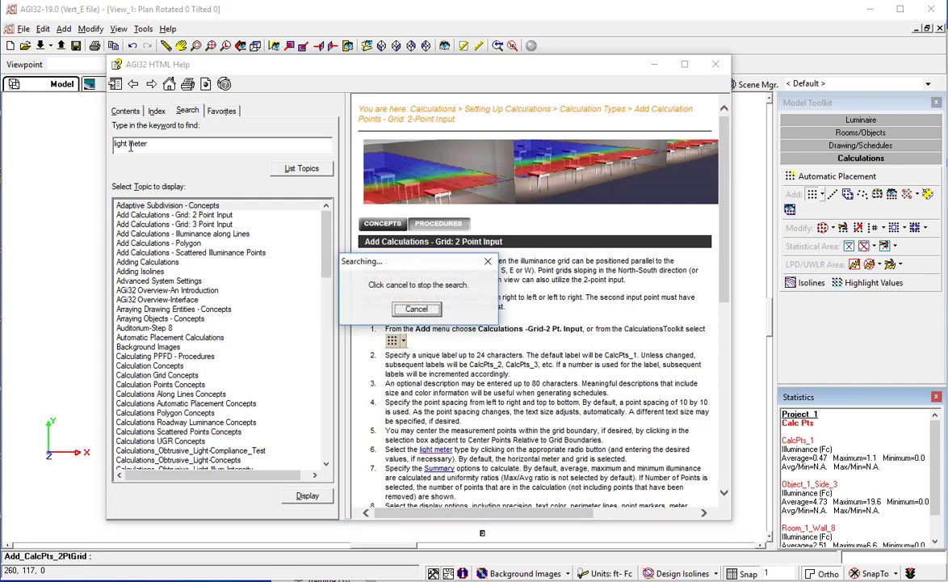
pyautogui.scroll(-18, 159, 282)
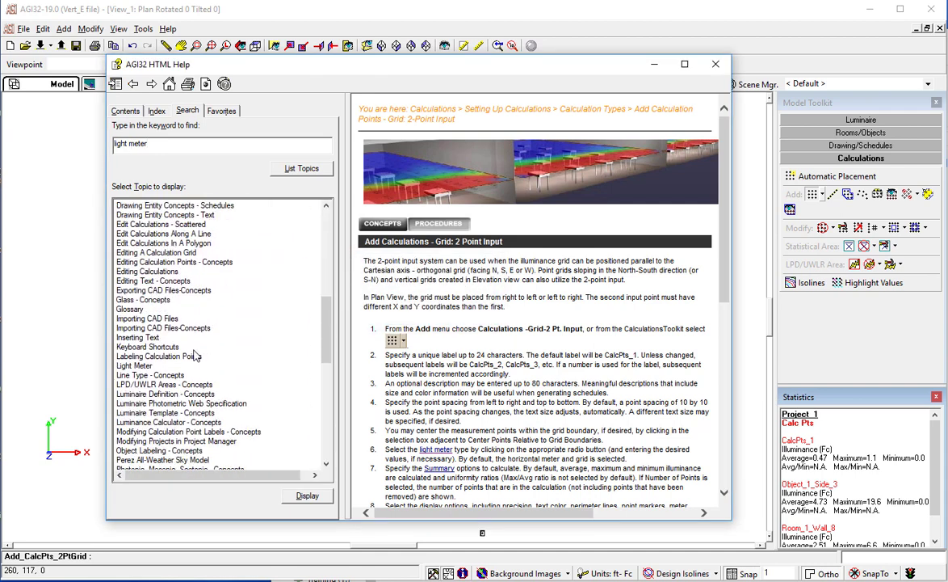
pyautogui.click(144, 366)
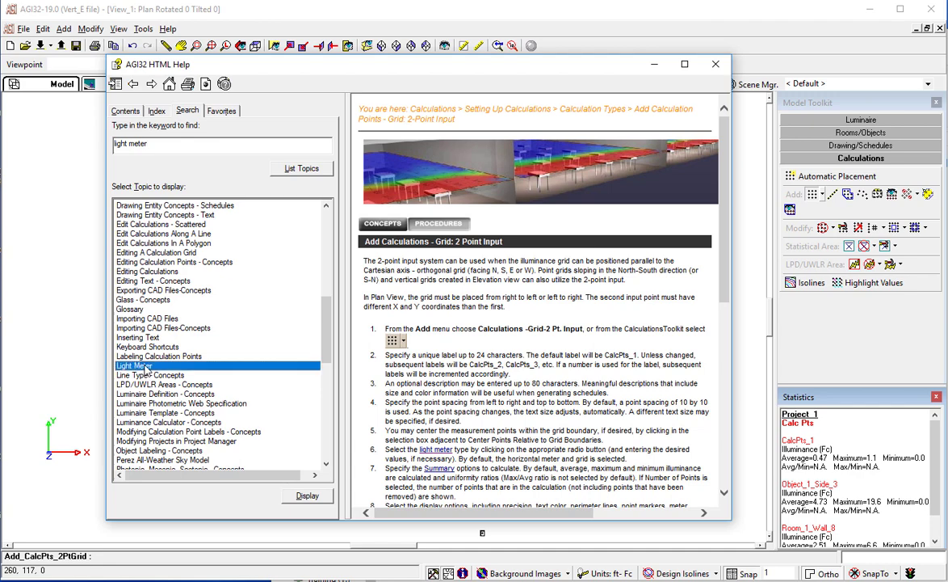
pyautogui.doubleClick(145, 368)
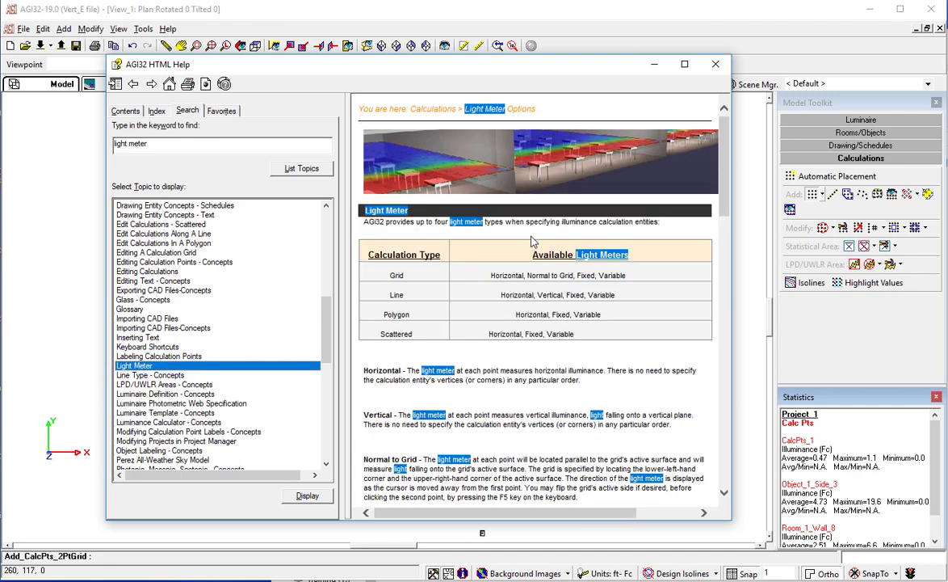
pyautogui.scroll(-15, 533, 241)
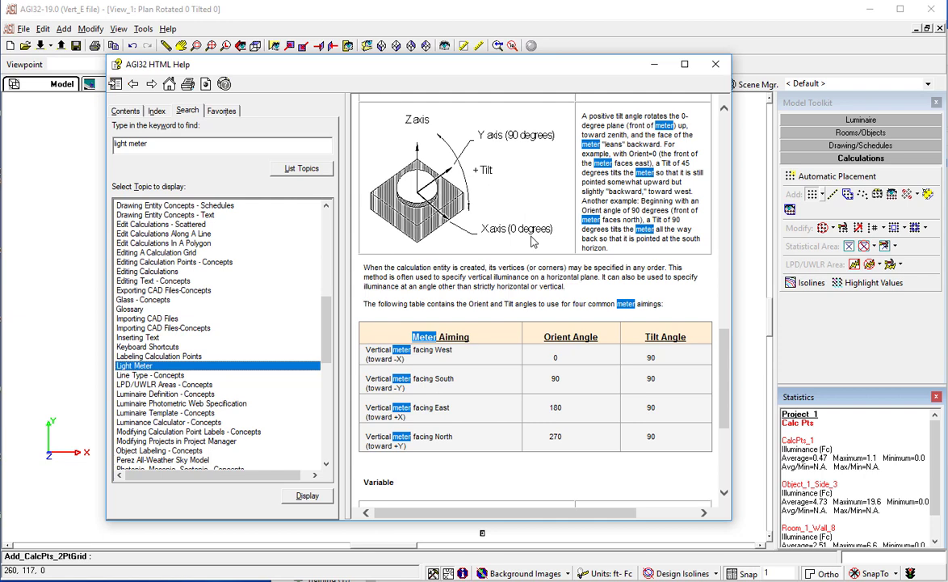
pyautogui.scroll(-2, 533, 241)
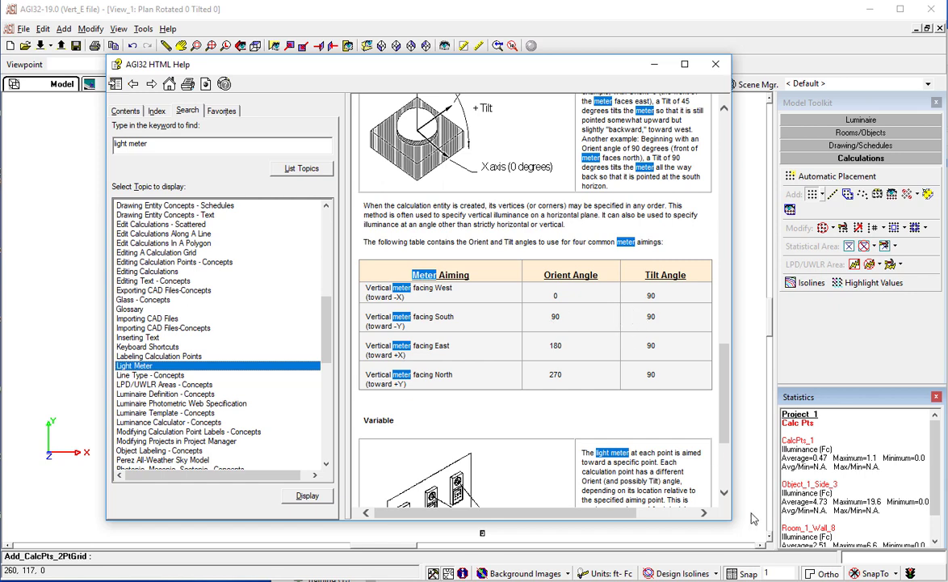
pyautogui.click(716, 69)
# Set the fixed meter's orient and tilt to 90 degrees each, with both grid points at a Z-coordinate of 5 ft.
pyautogui.click(370, 260)
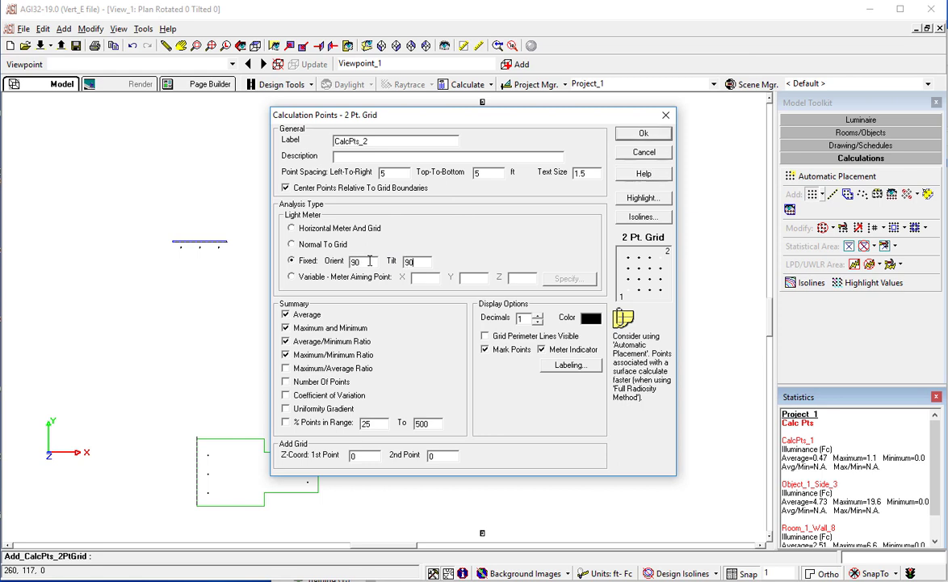
pyautogui.press('Tab')
pyautogui.press('Tab')
pyautogui.click(632, 136)
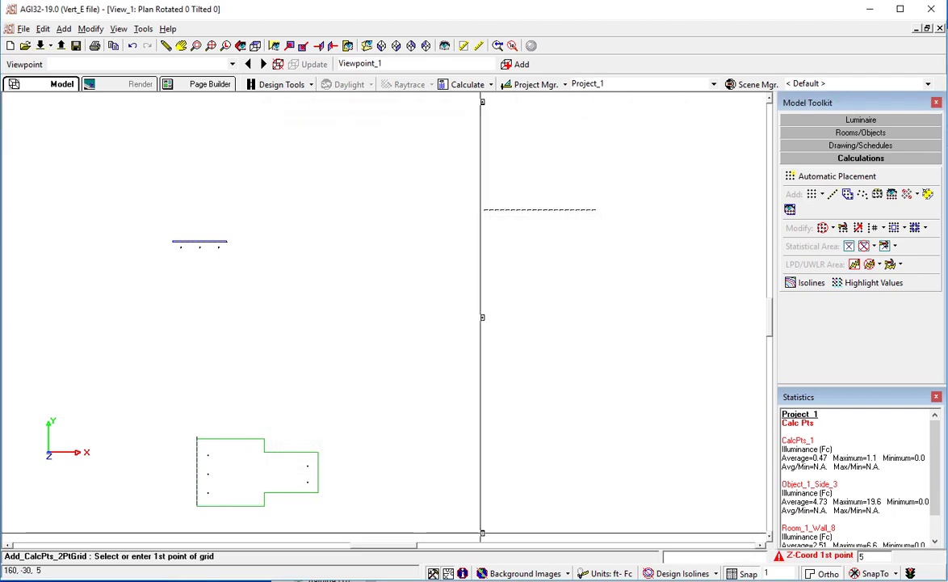
# Draw the horizontal grid from the lowest pole at 160, -30 to about 203, 50, and view it in isometric.
pyautogui.click(483, 533)
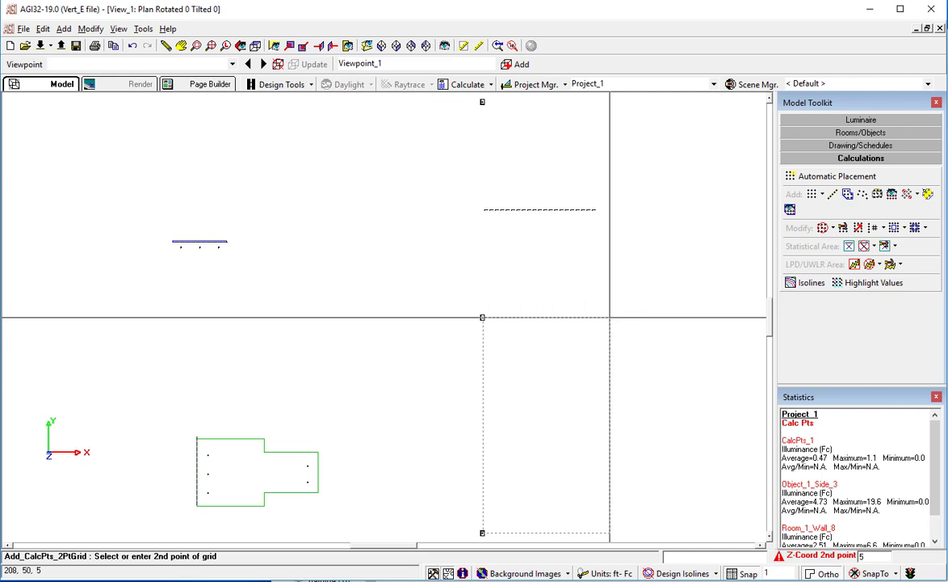
pyautogui.click(482, 318)
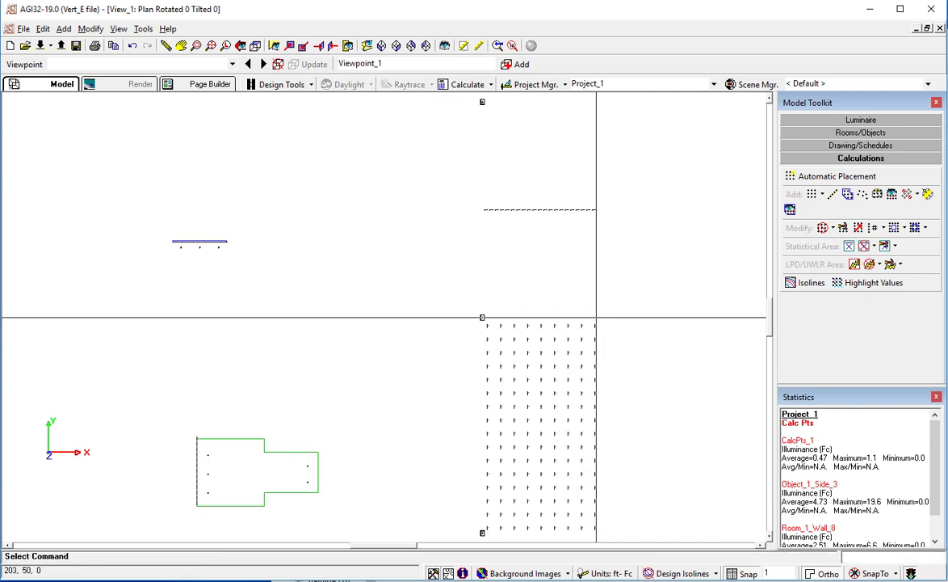
pyautogui.click(348, 46)
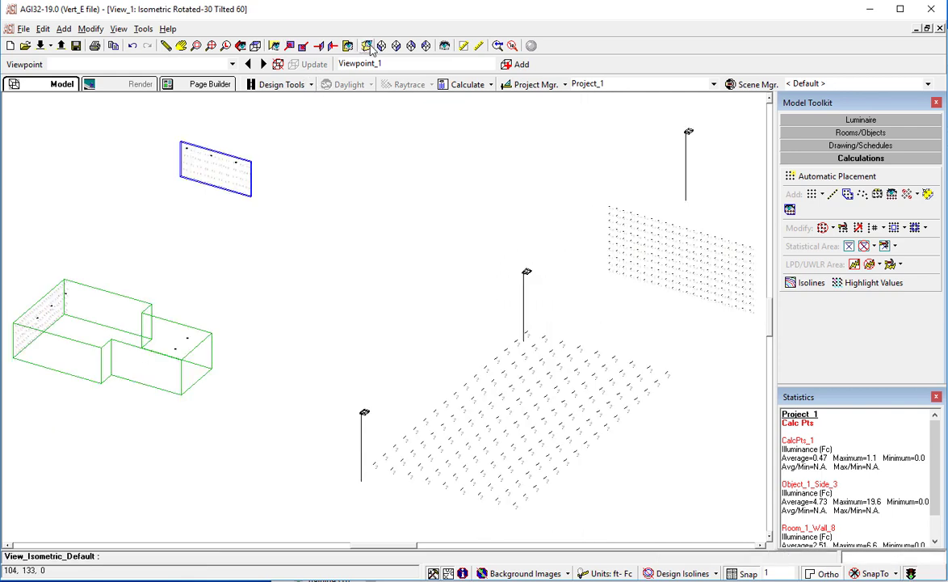
pyautogui.scroll(2, 519, 450)
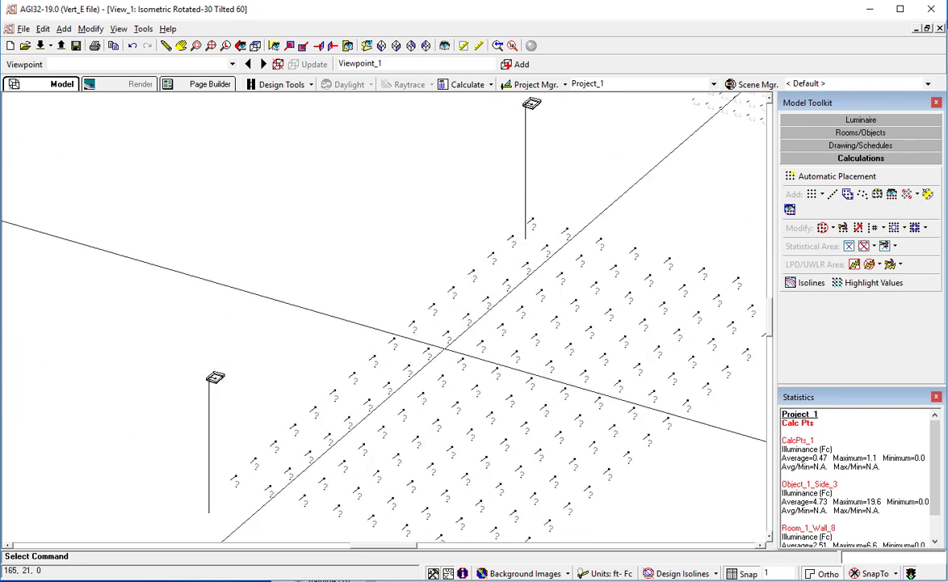
pyautogui.scroll(-1, 531, 389)
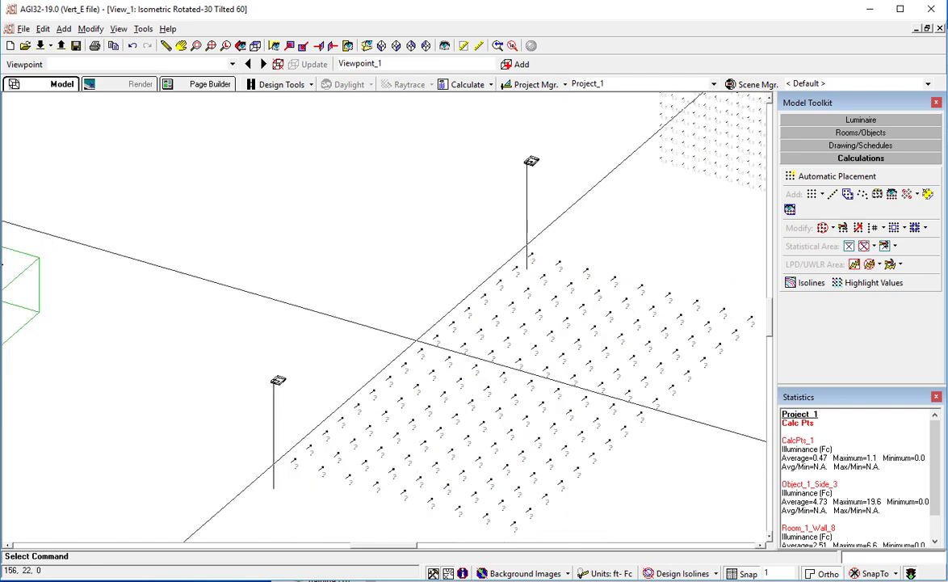
# Calculate the illuminance for all grids, and return to plan view centred on the new horizontal grid.
pyautogui.click(443, 84)
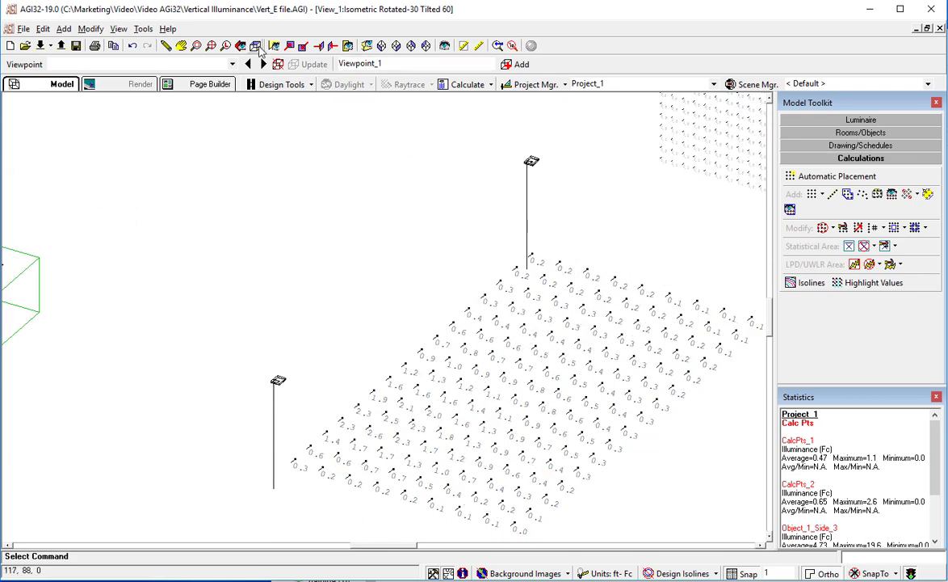
pyautogui.click(255, 46)
pyautogui.moveTo(487, 391); pyautogui.dragTo(425, 311, button='middle')
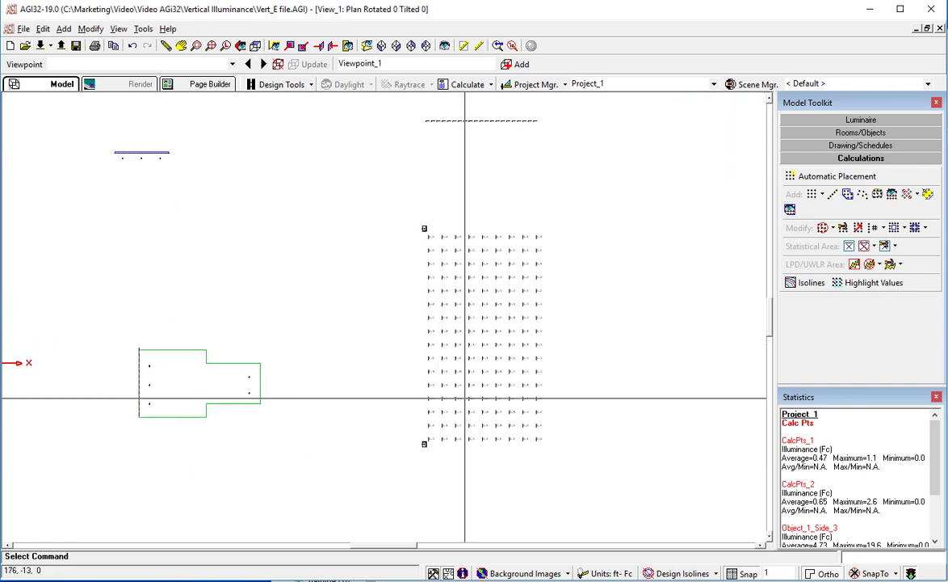
# Examine the calculated vertical illuminance values and meter indicators across the horizontal grid between the lower two poles.
pyautogui.scroll(4, 486, 446)
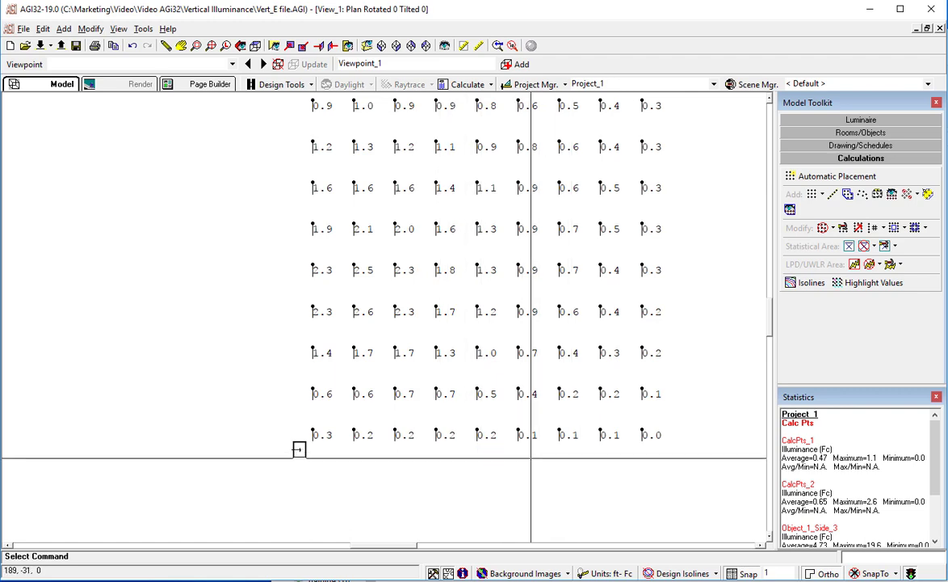
pyautogui.scroll(-3, 298, 449)
pyautogui.moveTo(528, 461); pyautogui.dragTo(434, 170, button='middle')
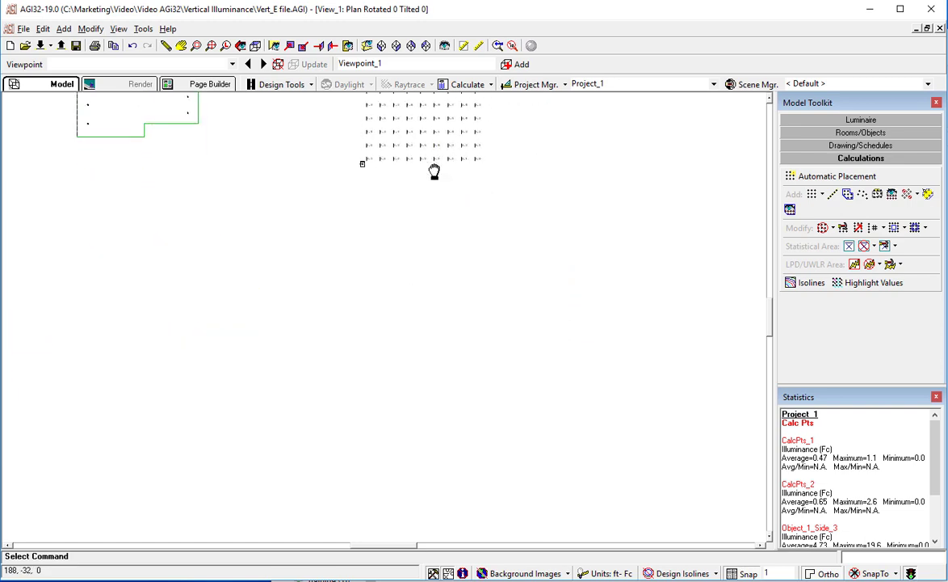
pyautogui.scroll(1, 434, 173)
pyautogui.moveTo(446, 260); pyautogui.dragTo(448, 527, button='middle')
pyautogui.scroll(3, 347, 409)
pyautogui.moveTo(347, 409); pyautogui.dragTo(138, 409, button='middle')
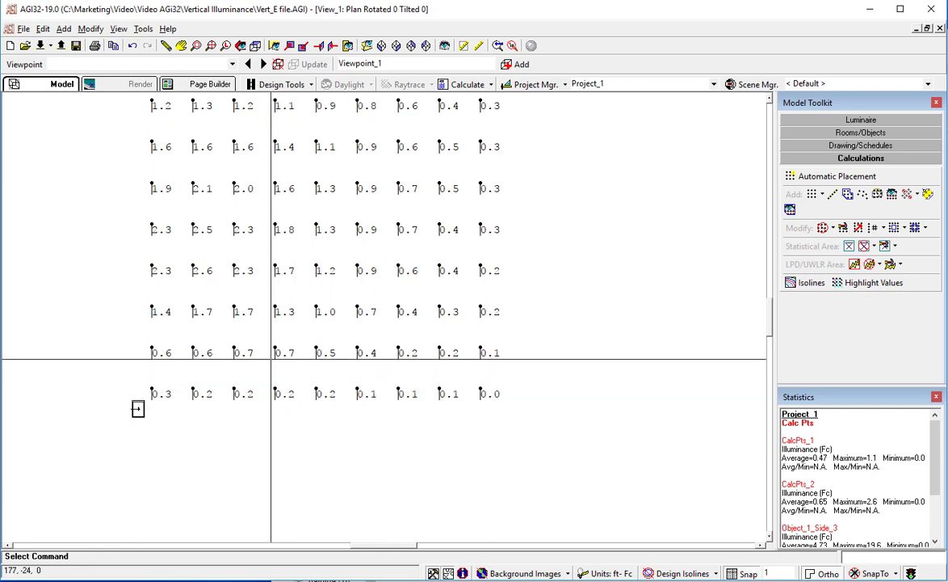
pyautogui.scroll(-5, 137, 409)
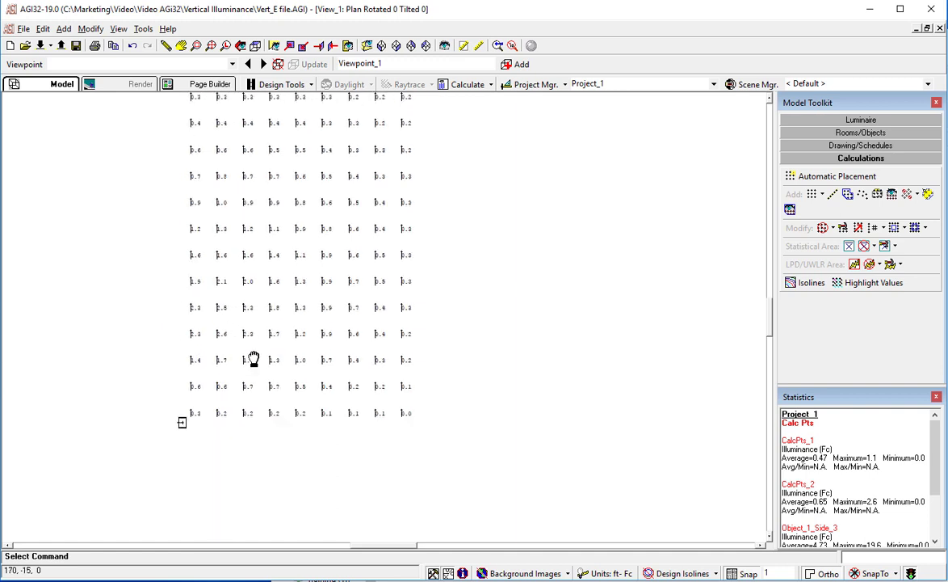
pyautogui.moveTo(254, 360); pyautogui.dragTo(319, 401, button='middle')
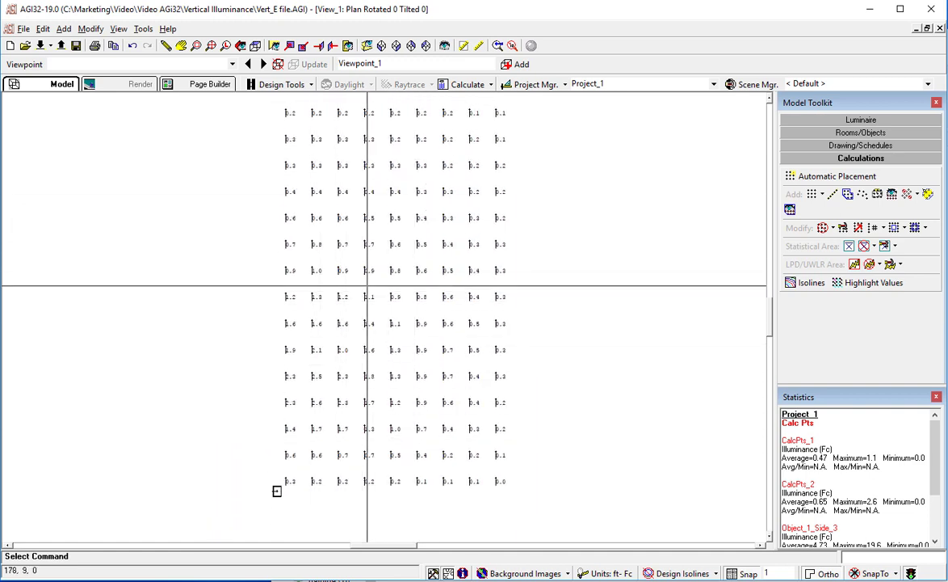
pyautogui.scroll(-1, 348, 296)
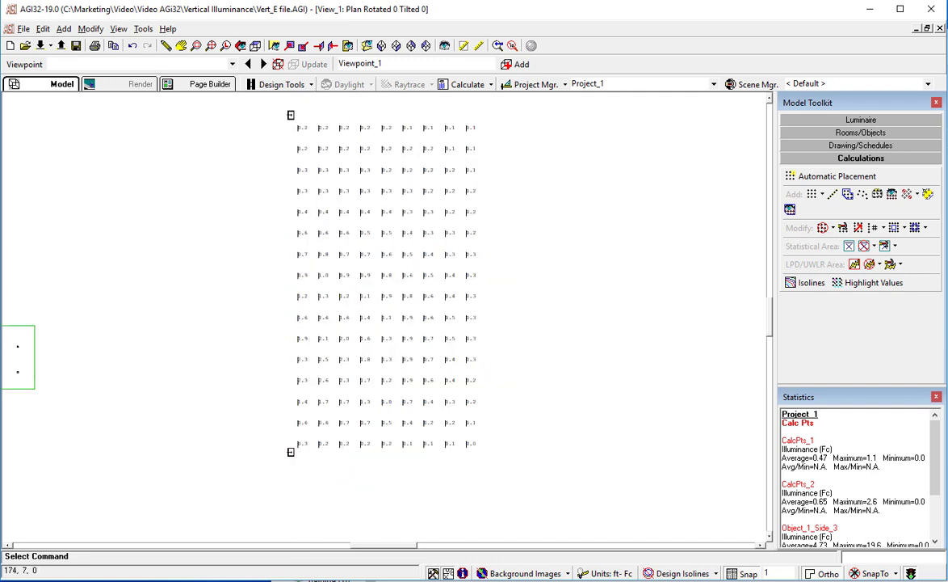
# Examine the calculated values on the free-standing vertical grid up close in isometric view.
pyautogui.moveTo(372, 261); pyautogui.dragTo(432, 357, button='middle')
pyautogui.scroll(-1, 256, 328)
pyautogui.moveTo(256, 328); pyautogui.dragTo(233, 415, button='middle')
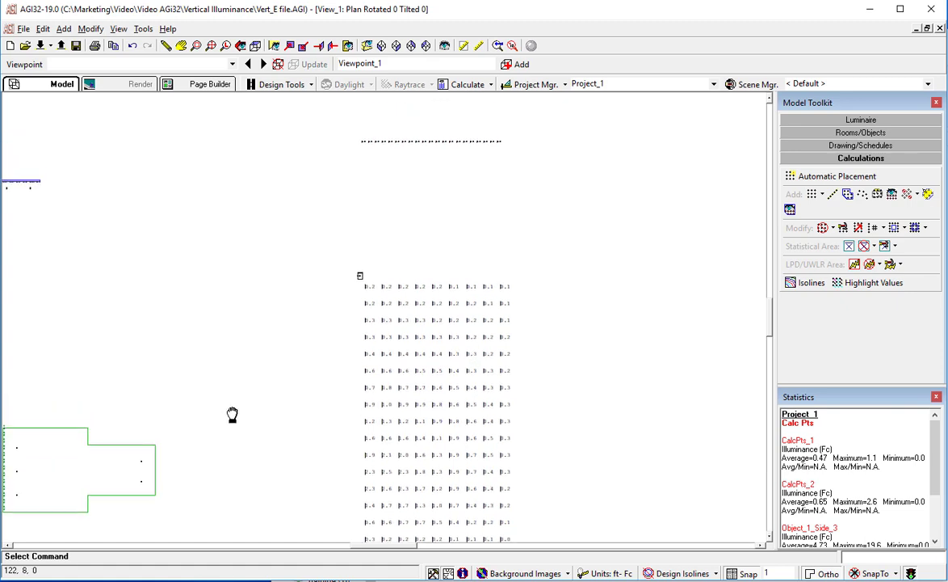
pyautogui.scroll(1, 417, 159)
pyautogui.moveTo(416, 158); pyautogui.dragTo(366, 205, button='middle')
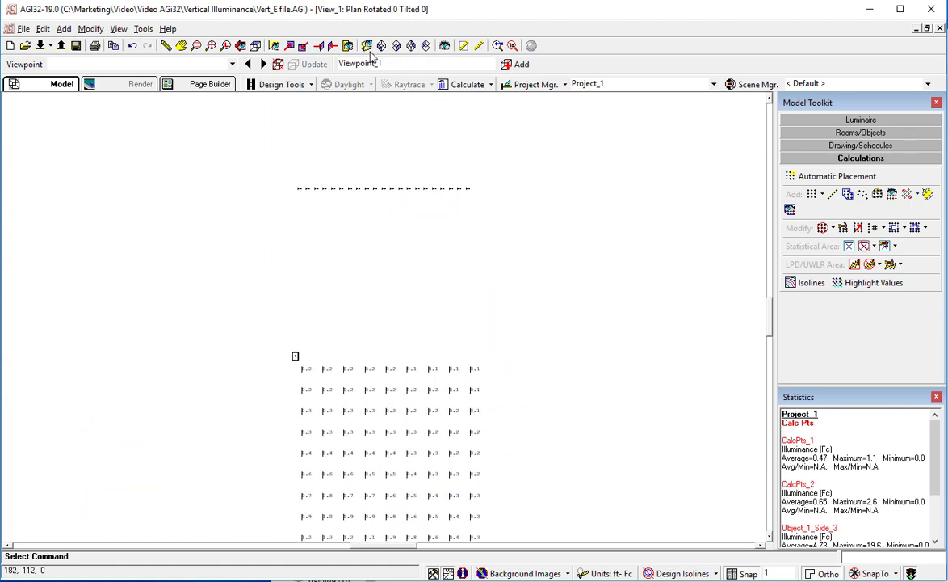
pyautogui.scroll(5, 566, 274)
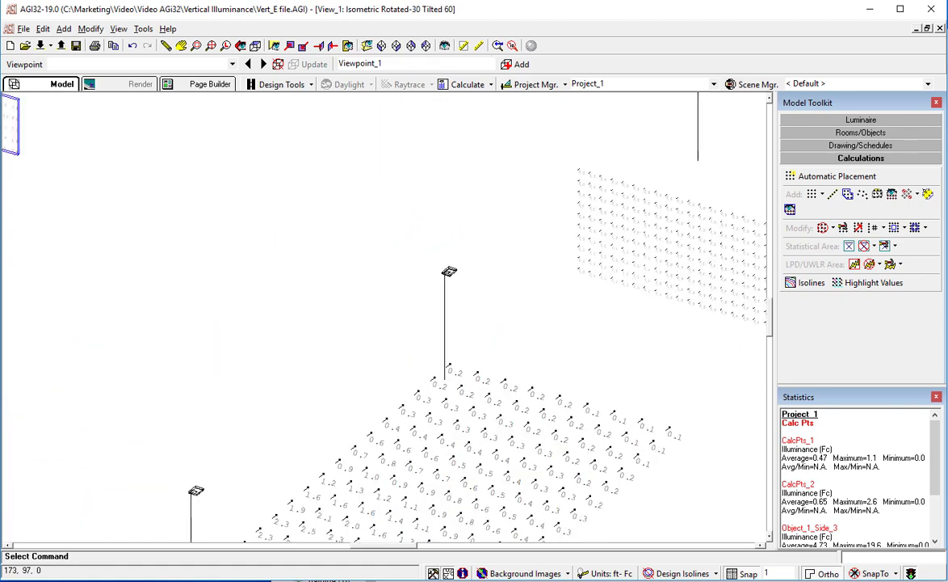
pyautogui.scroll(3, 487, 313)
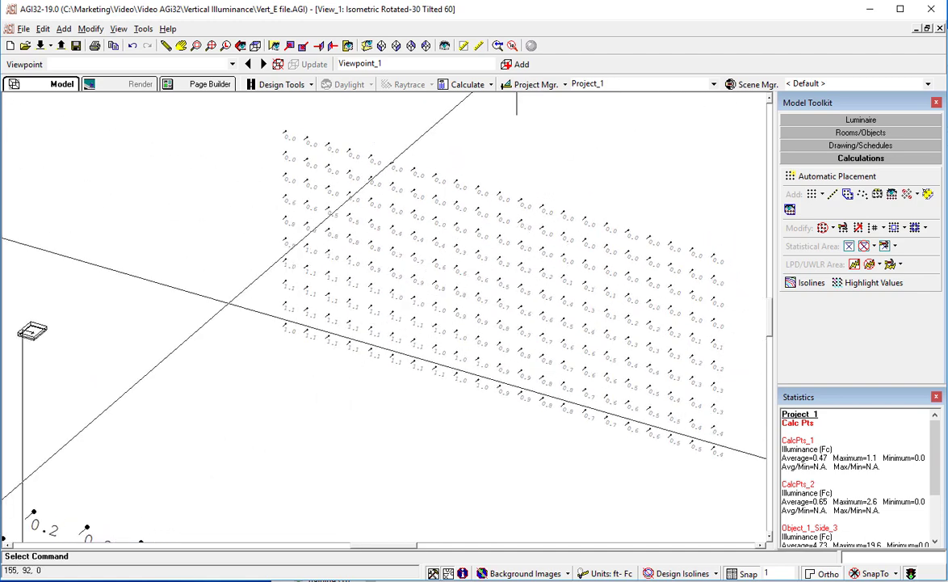
# Examine the calculated vertical illuminance values on the face of the blue rectangular object in isometric view.
pyautogui.scroll(-3, 228, 304)
pyautogui.moveTo(228, 304); pyautogui.dragTo(395, 260, button='middle')
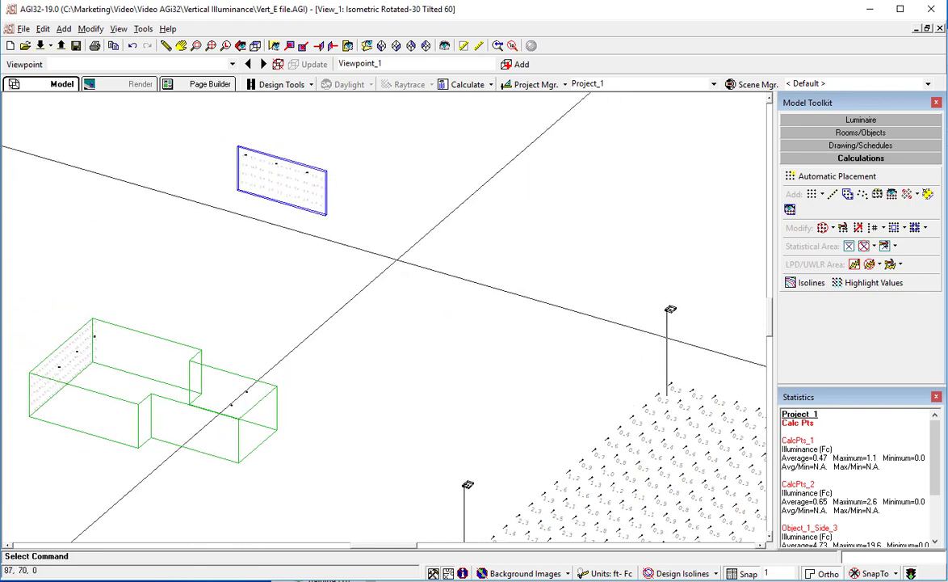
pyautogui.scroll(6, 287, 170)
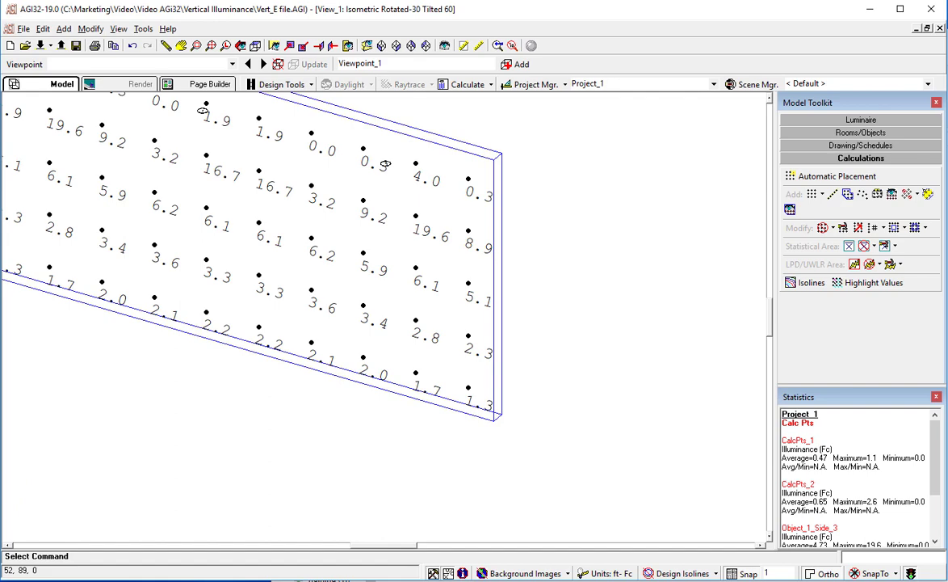
pyautogui.moveTo(270, 182); pyautogui.dragTo(417, 294, button='middle')
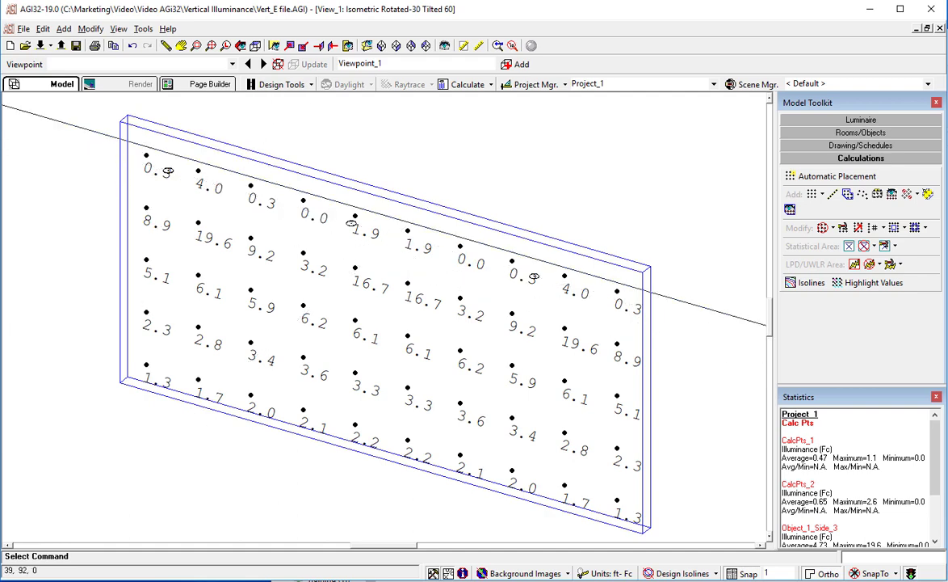
# Examine the calculated values on the end wall of the green room up close, and return to plan view of the whole model.
pyautogui.scroll(-5, 353, 346)
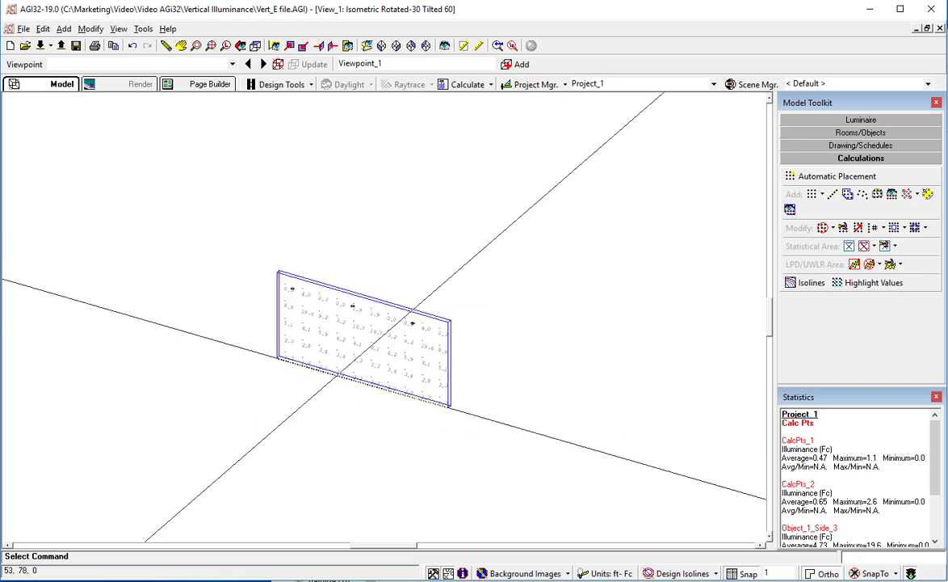
pyautogui.moveTo(337, 374); pyautogui.dragTo(586, 174, button='middle')
pyautogui.scroll(3, 281, 318)
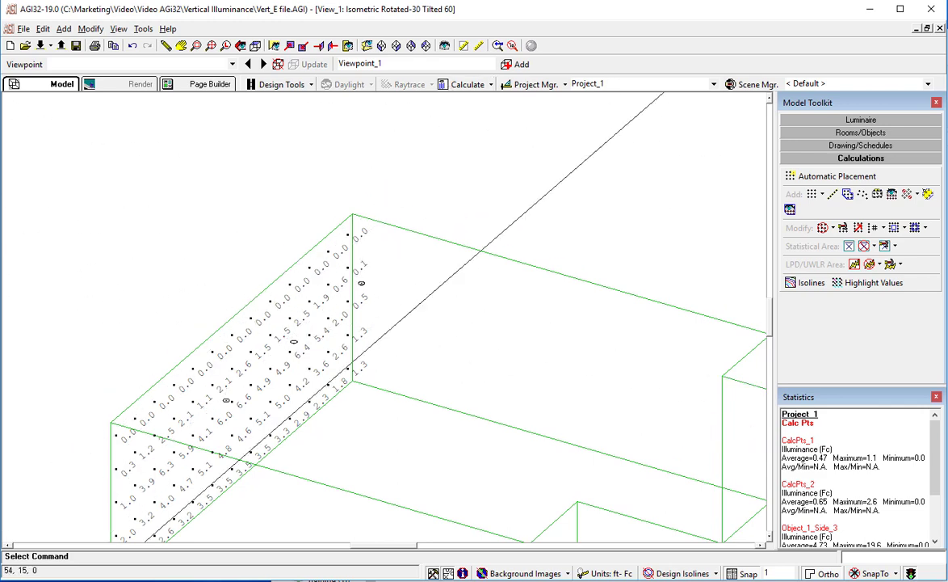
pyautogui.moveTo(461, 345); pyautogui.dragTo(287, 263, button='middle')
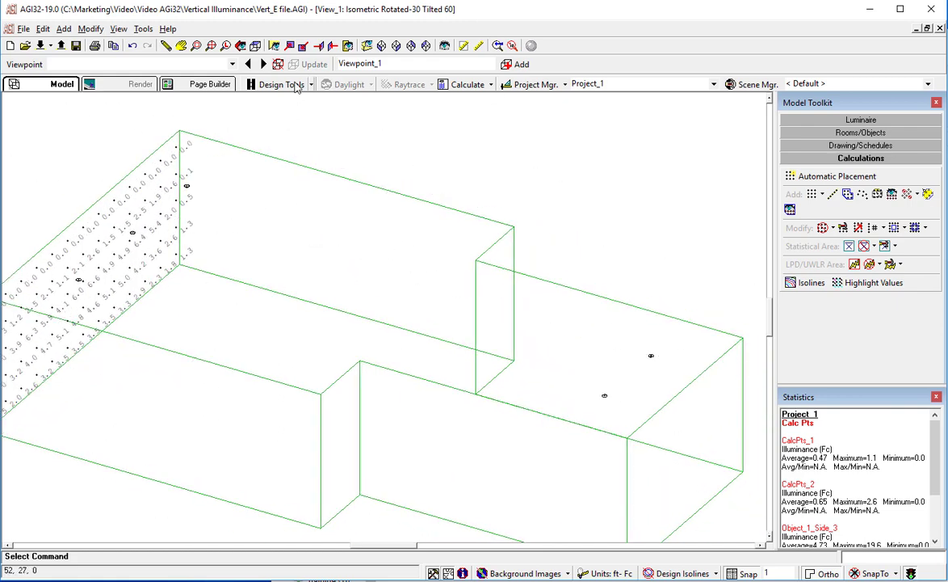
pyautogui.click(255, 46)
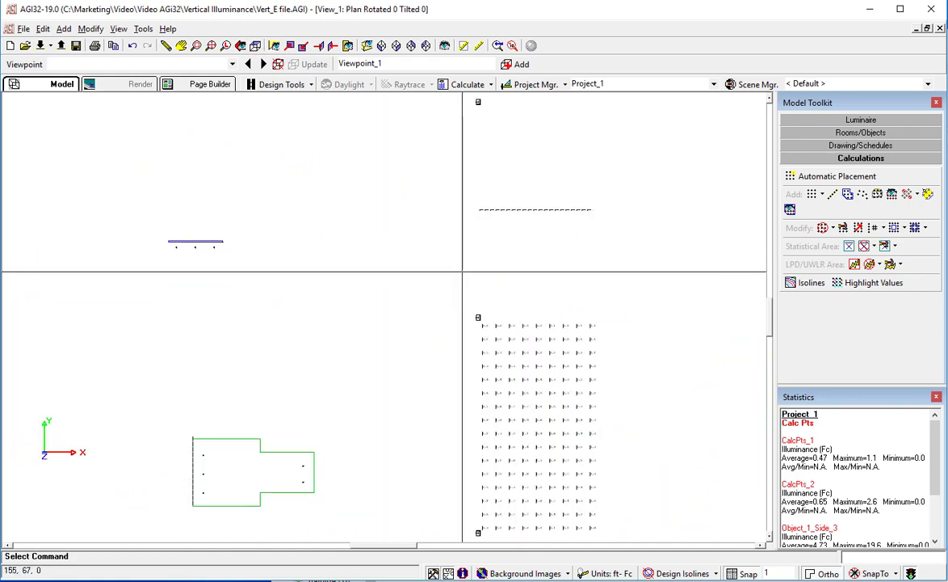